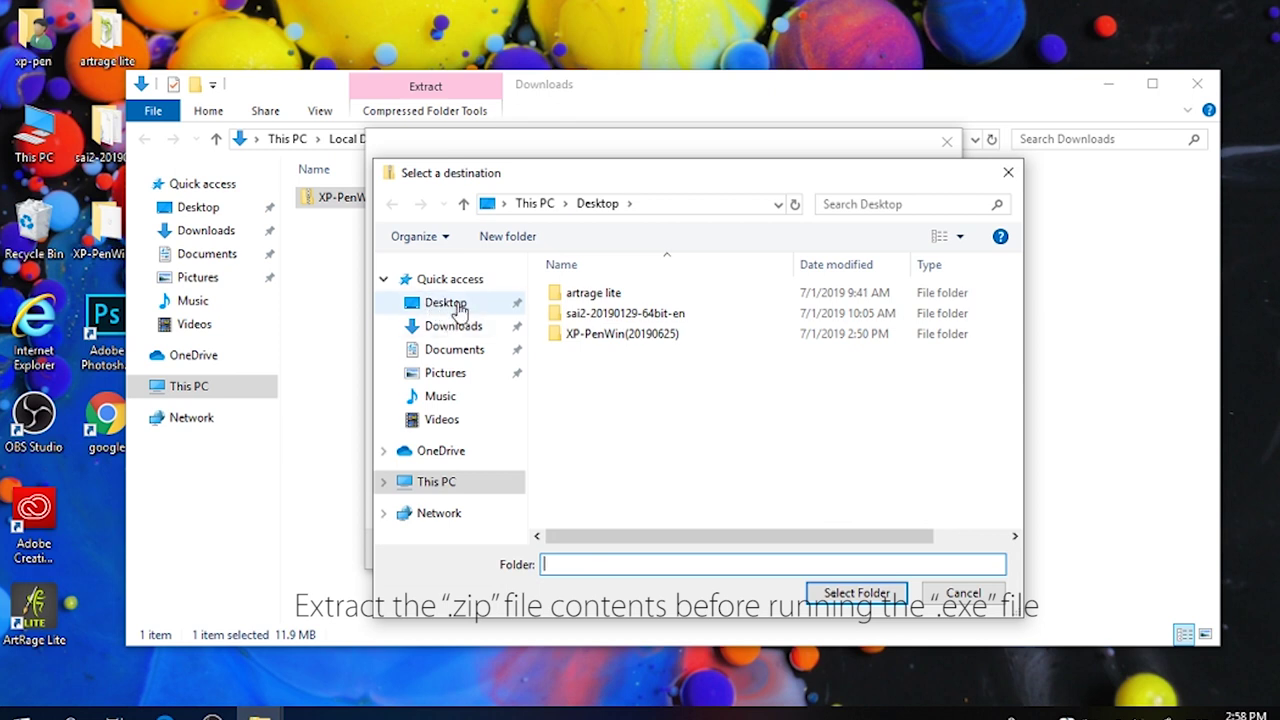
Extract the XP-PenWin zip archive's contents to the Desktop.
{"action": "left_click", "coordinate": [446, 303]}
{"action": "left_click", "coordinate": [856, 593]}
{"action": "left_click", "coordinate": [848, 548]}
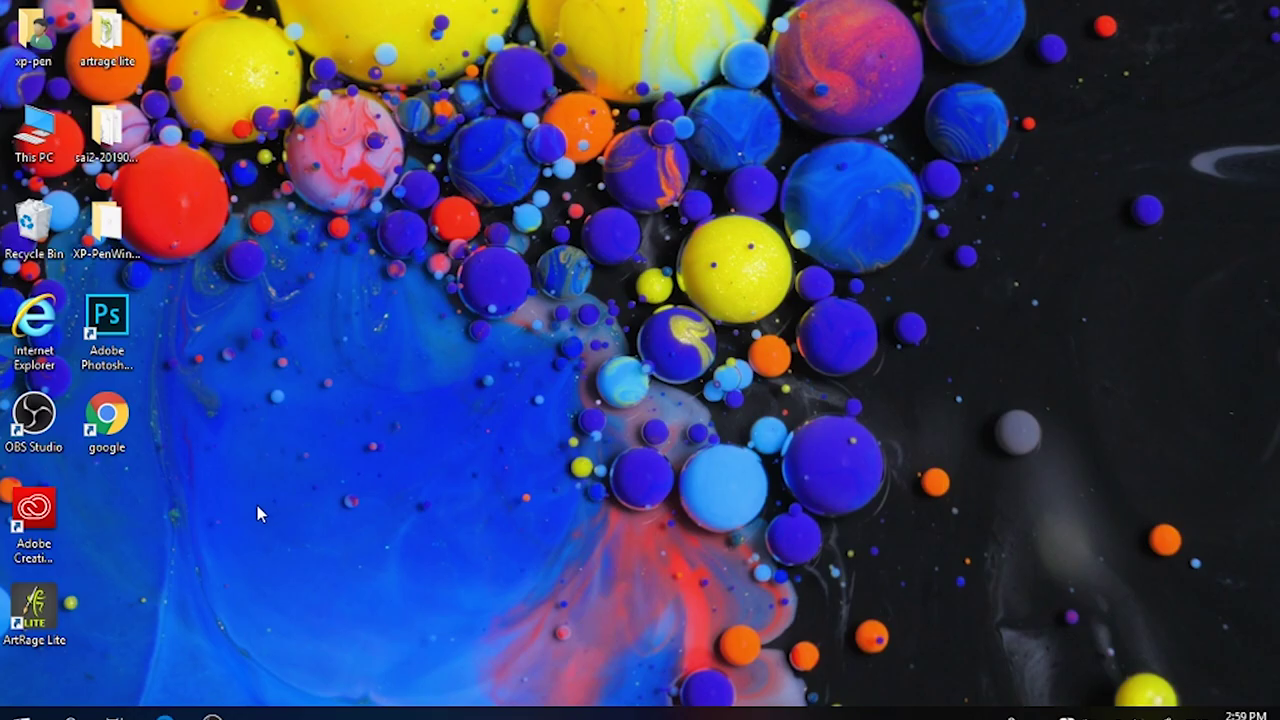
Install the tablet driver from the extracted XP-PenWin(20190625) folder, finish the setup and close the folder.
{"action": "double_click", "coordinate": [110, 240]}
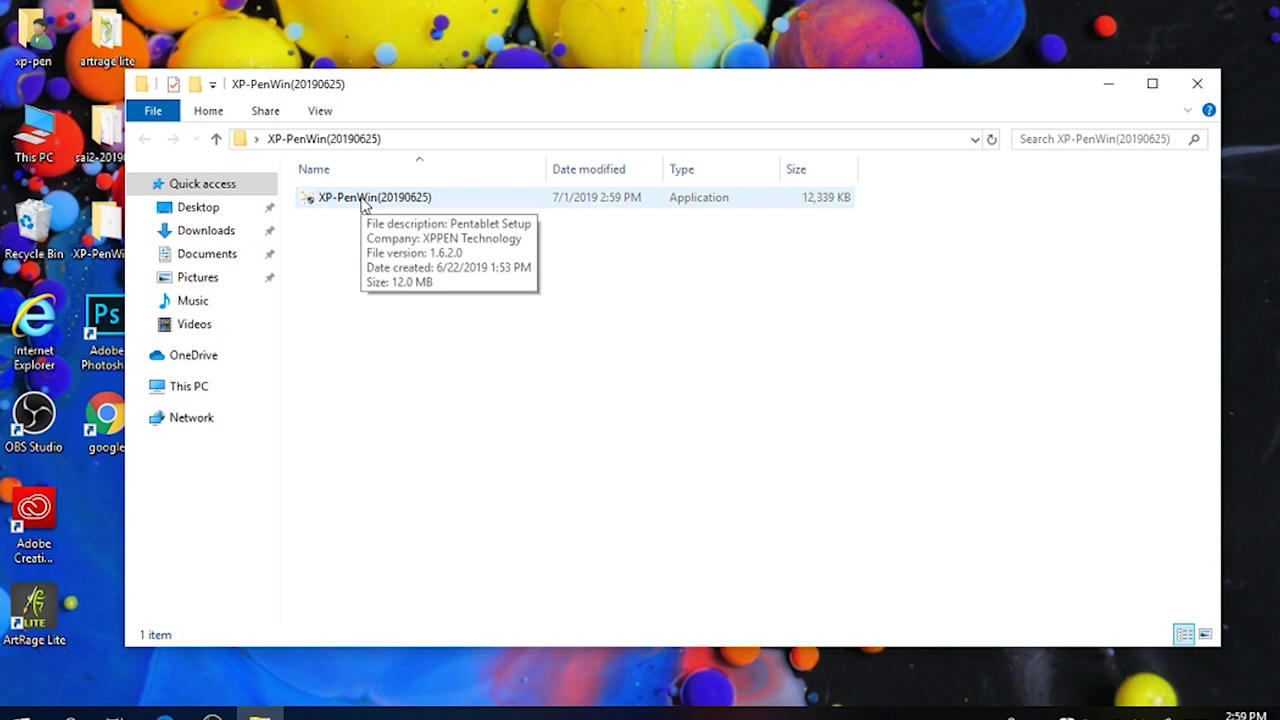
{"action": "double_click", "coordinate": [365, 203]}
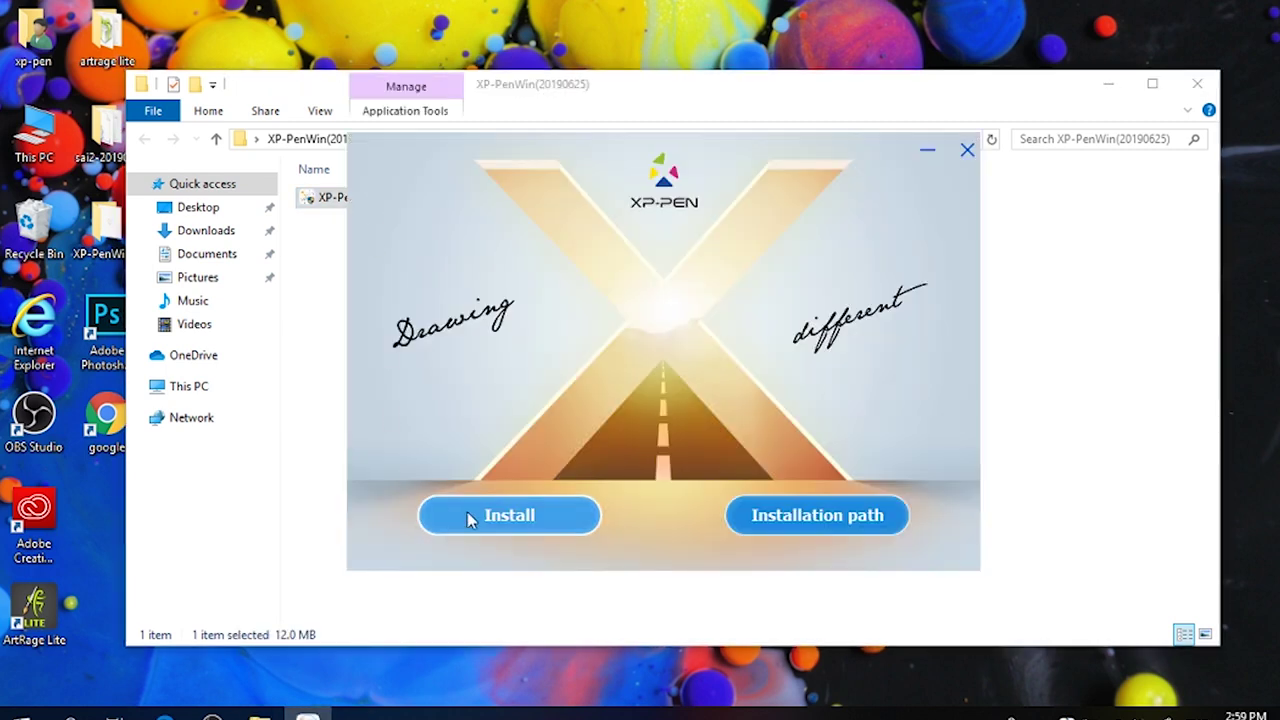
{"action": "left_click", "coordinate": [470, 514]}
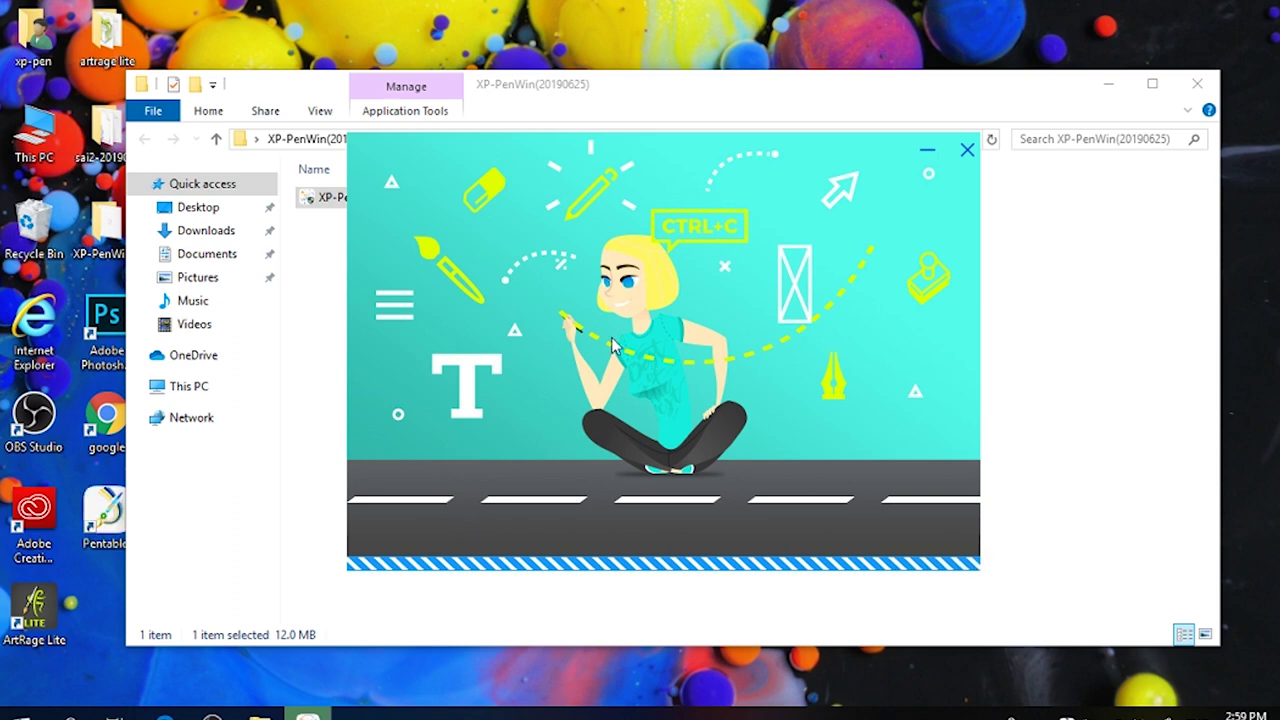
{"action": "left_click", "coordinate": [655, 550]}
{"action": "left_click", "coordinate": [1195, 84]}
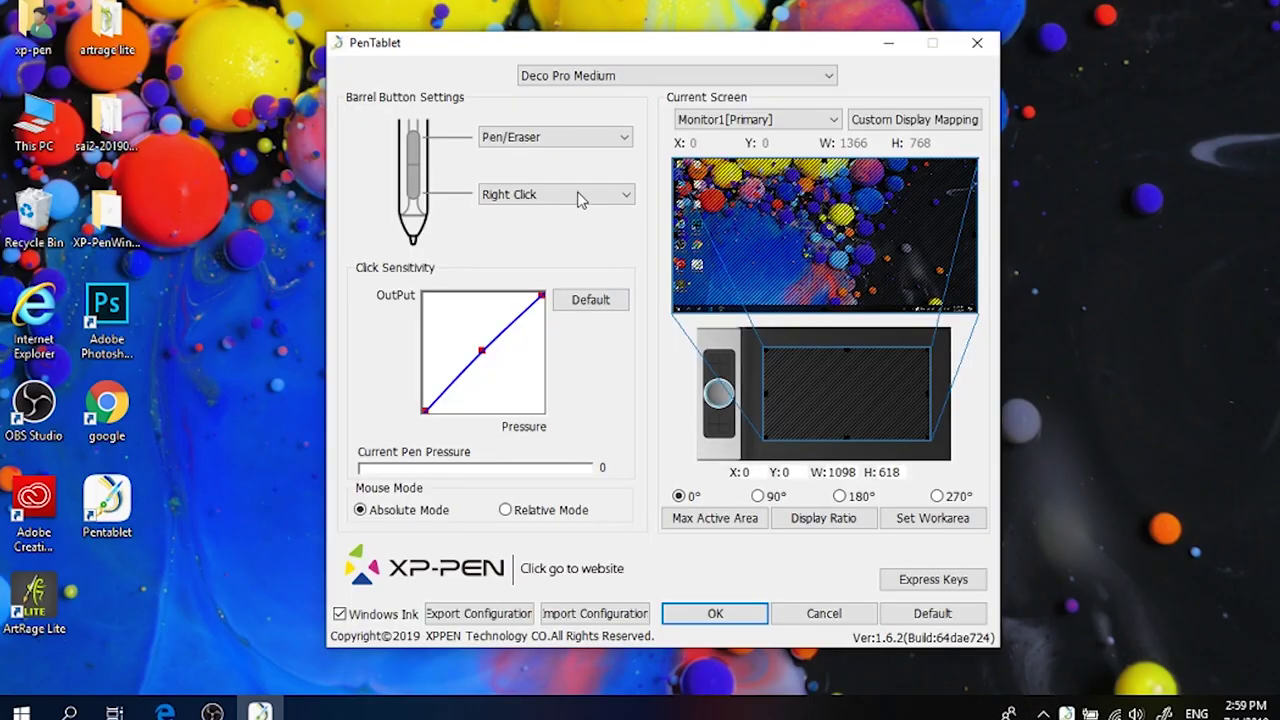
Try the Right Click, Pen/Eraser and Run the Program assignments for the pen's upper barrel button, dismissing the program selection.
{"action": "left_click", "coordinate": [615, 77]}
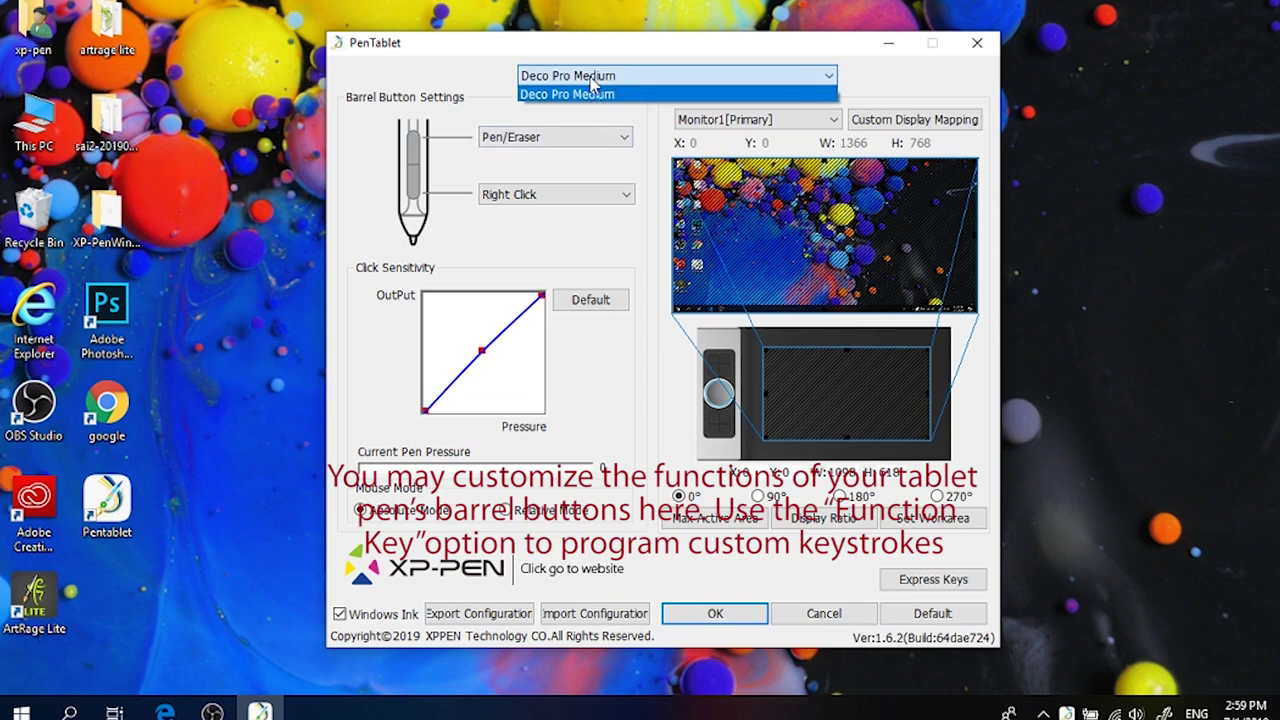
{"action": "left_click", "coordinate": [553, 137]}
{"action": "left_click", "coordinate": [555, 137]}
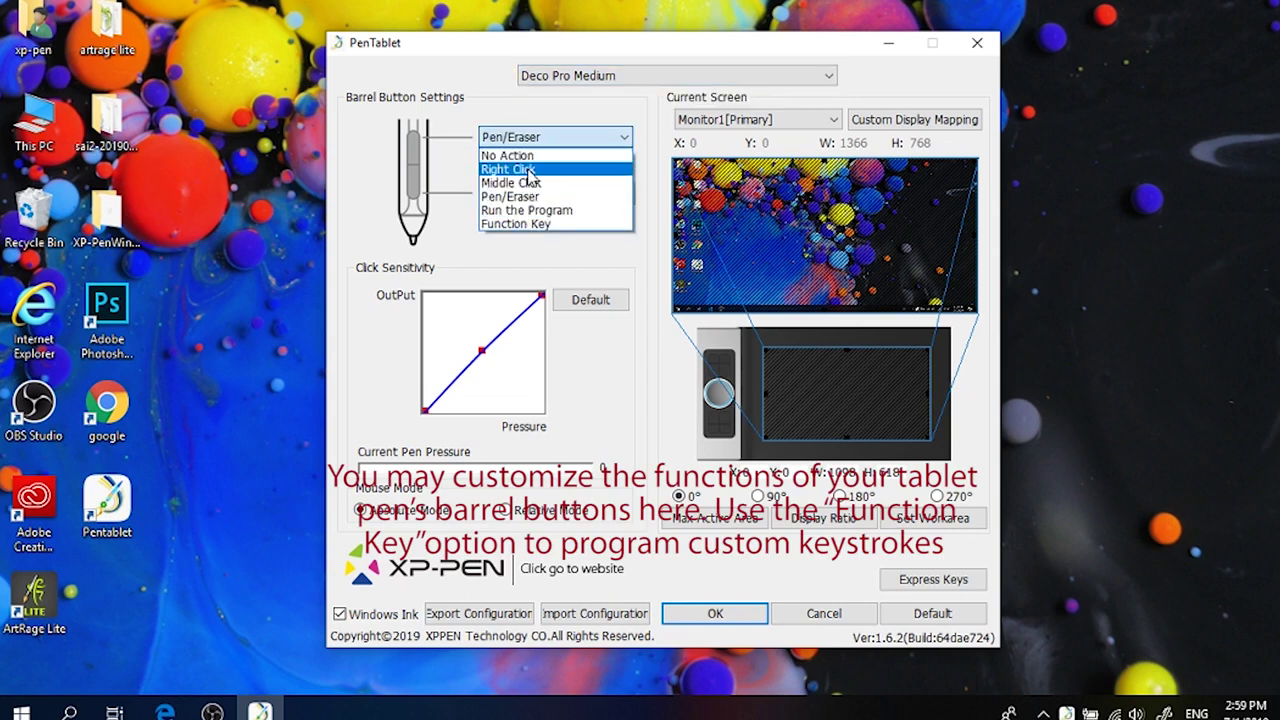
{"action": "left_click", "coordinate": [508, 170]}
{"action": "left_click", "coordinate": [530, 137]}
{"action": "left_click", "coordinate": [510, 197]}
{"action": "left_click", "coordinate": [537, 140]}
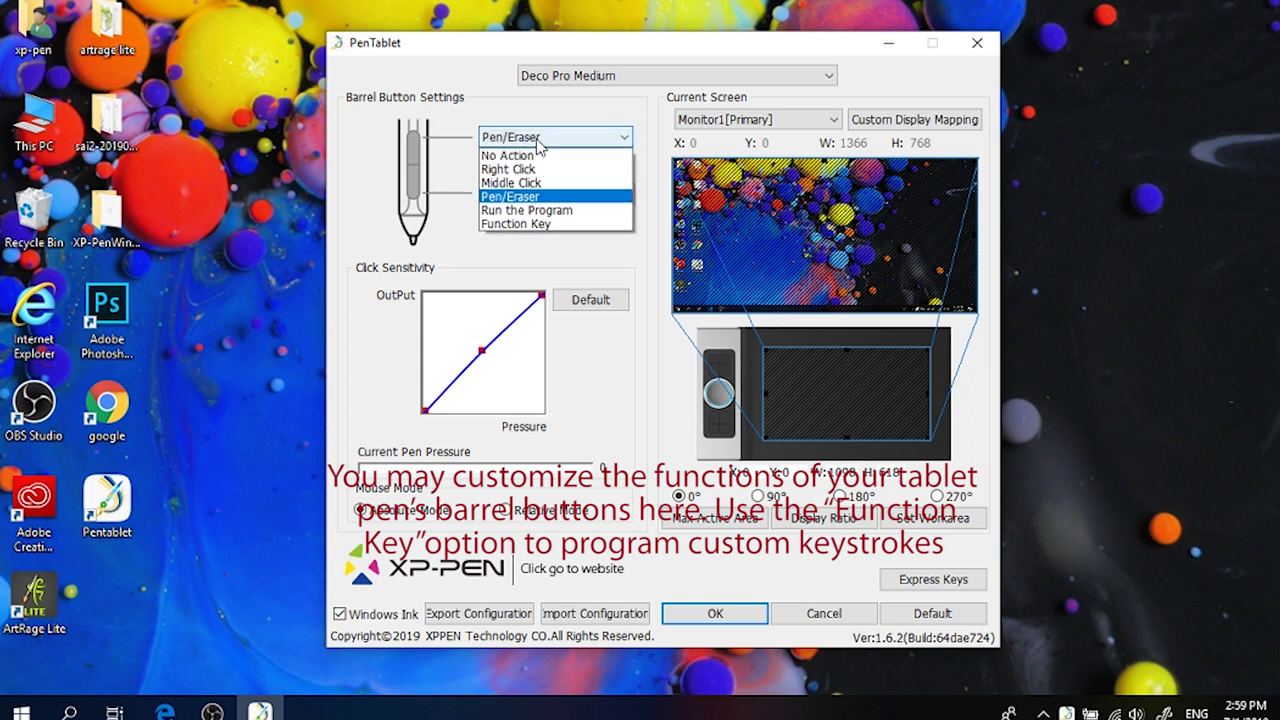
{"action": "left_click", "coordinate": [526, 210]}
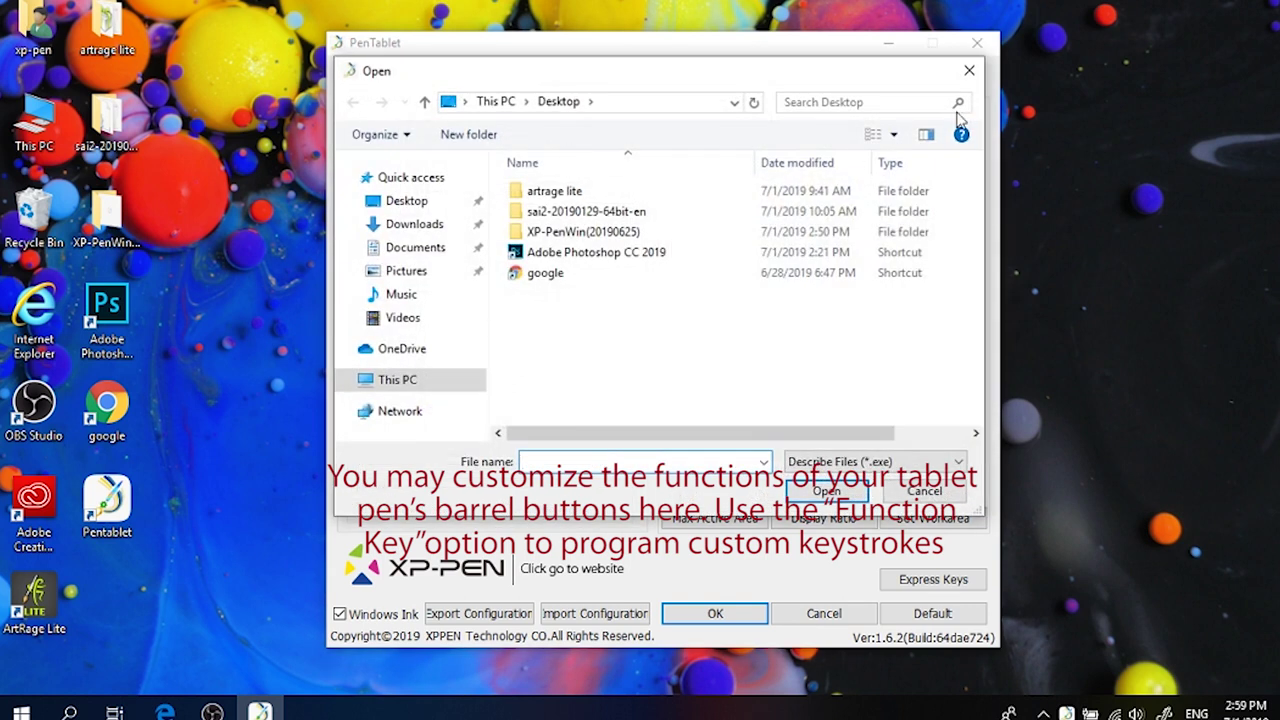
{"action": "left_click", "coordinate": [969, 70]}
Assign Function Key to the upper barrel button and try its mouse functions, from Left Click through Double Left Clicks.
{"action": "left_click", "coordinate": [566, 137]}
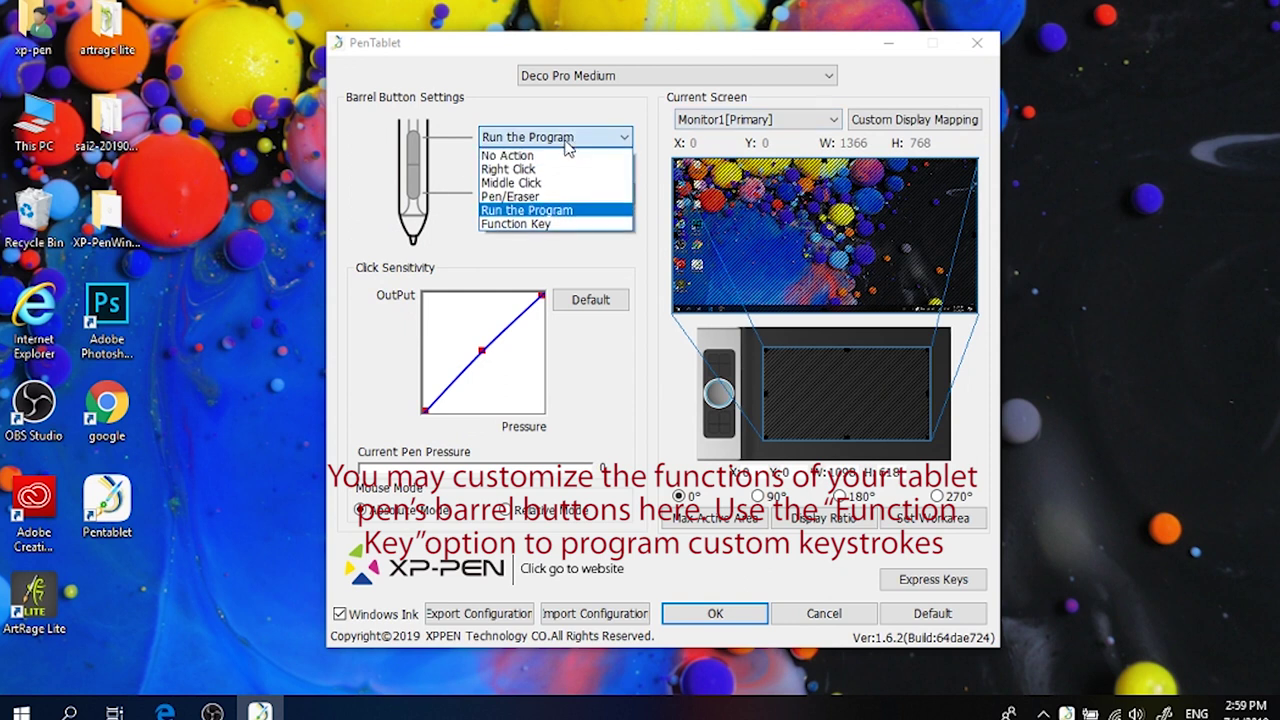
{"action": "left_click", "coordinate": [534, 226]}
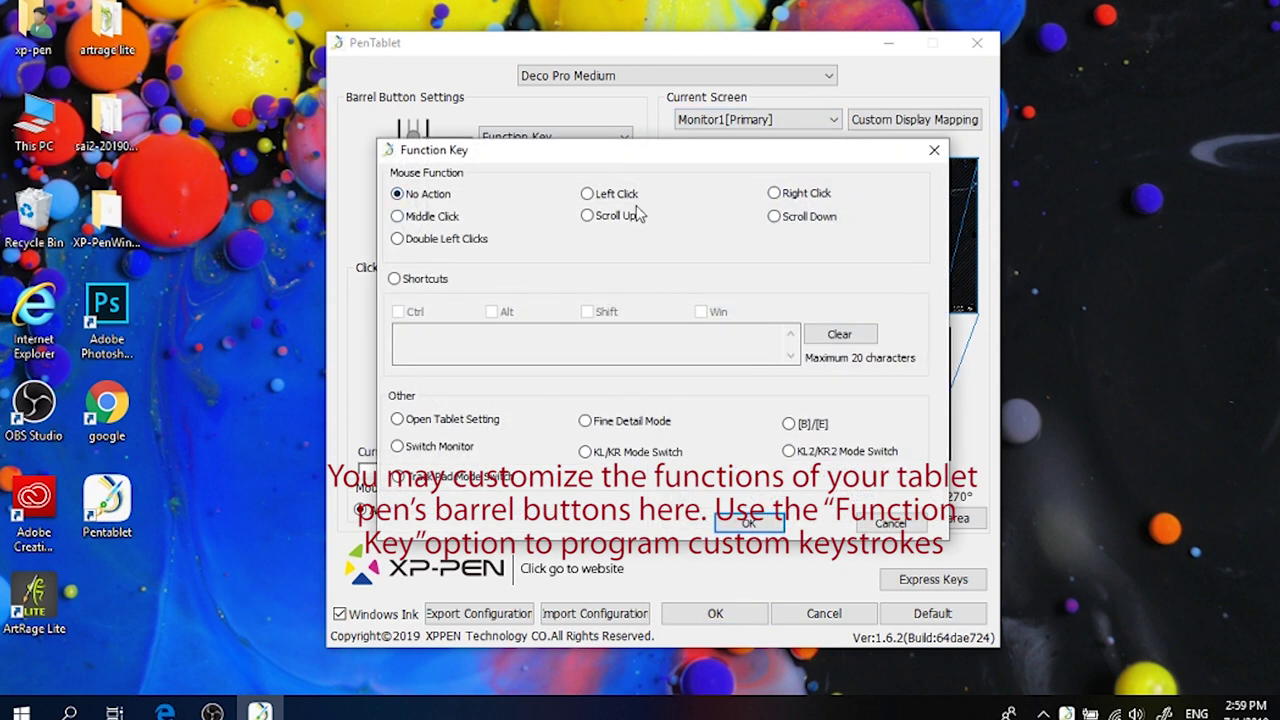
{"action": "left_click", "coordinate": [618, 196]}
{"action": "left_click", "coordinate": [622, 216]}
{"action": "left_click", "coordinate": [780, 198]}
{"action": "left_click", "coordinate": [773, 219]}
{"action": "left_click", "coordinate": [449, 216]}
{"action": "left_click", "coordinate": [435, 241]}
Try a custom shortcut combining Ctrl, Alt, Shift and Win with S,D,F,H,J,Y, and clear its letter keys.
{"action": "left_click", "coordinate": [410, 279]}
{"action": "left_click", "coordinate": [398, 312]}
{"action": "left_click", "coordinate": [491, 312]}
{"action": "left_click", "coordinate": [590, 313]}
{"action": "left_click", "coordinate": [701, 312]}
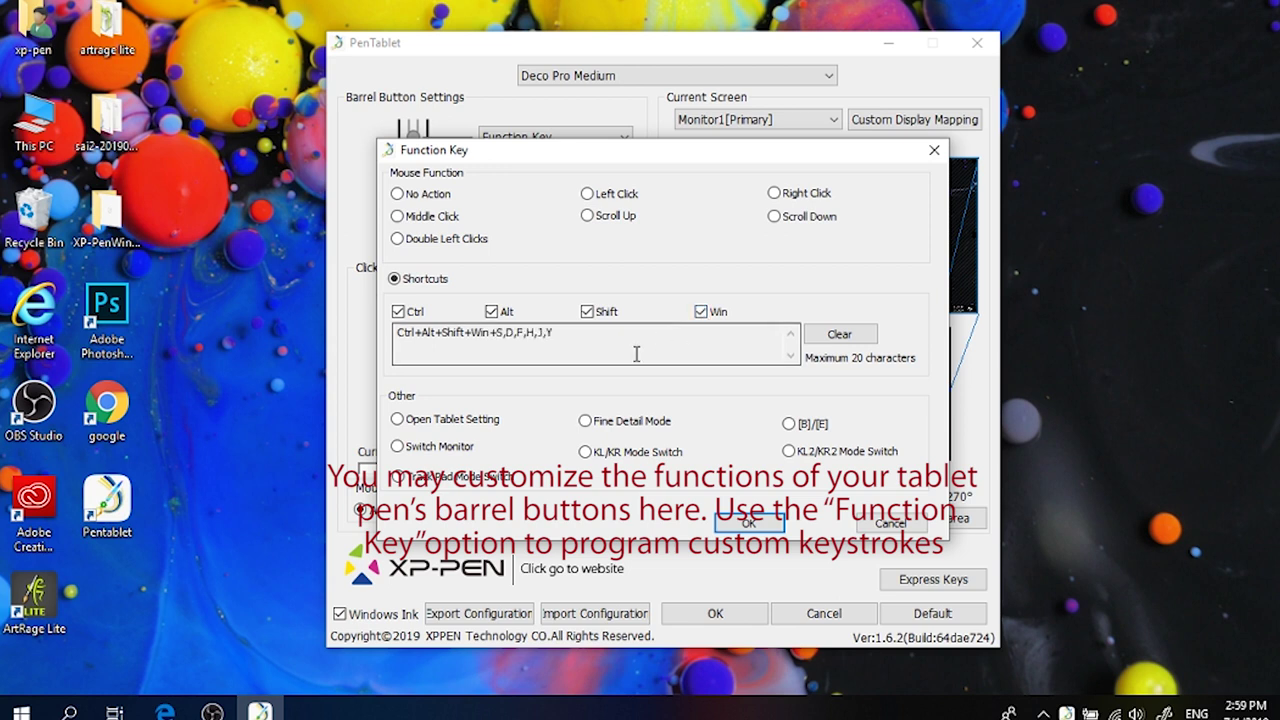
{"action": "left_click", "coordinate": [839, 334]}
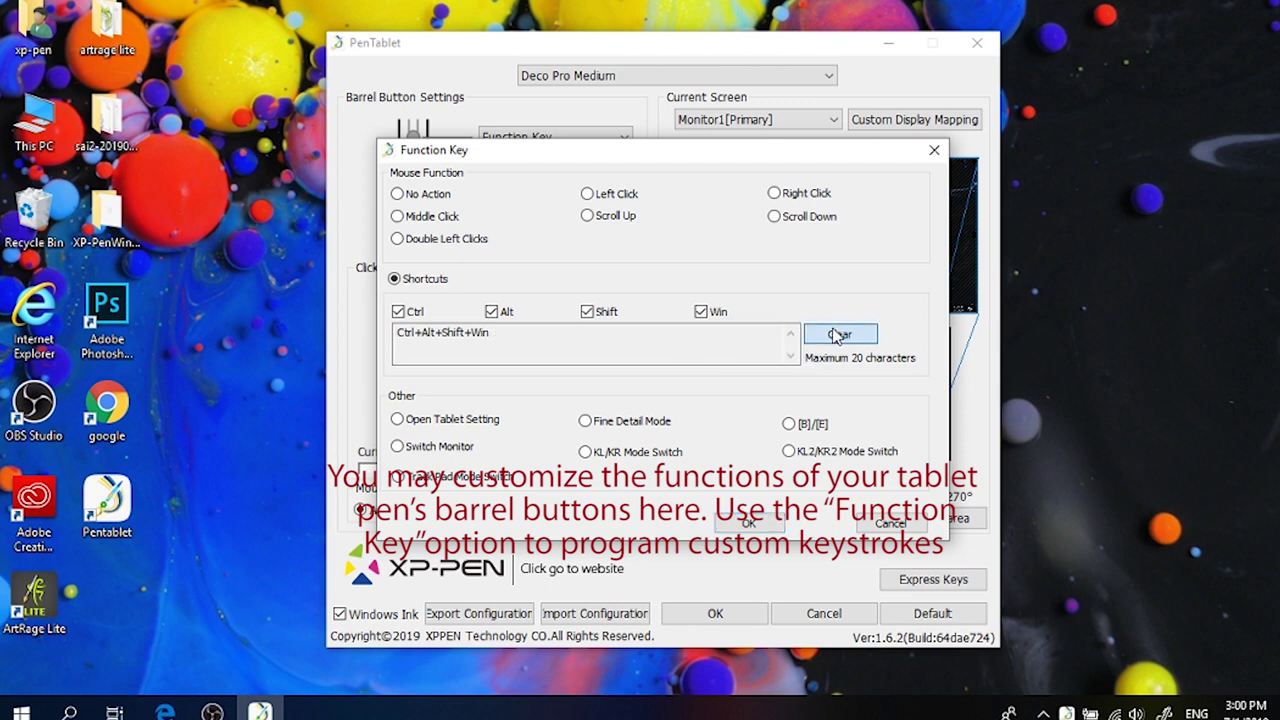
Try the custom shortcuts Ctrl+Alt+Shift+D and Ctrl+Alt+E,F,F, clearing the letters after each one.
{"action": "left_click", "coordinate": [701, 312]}
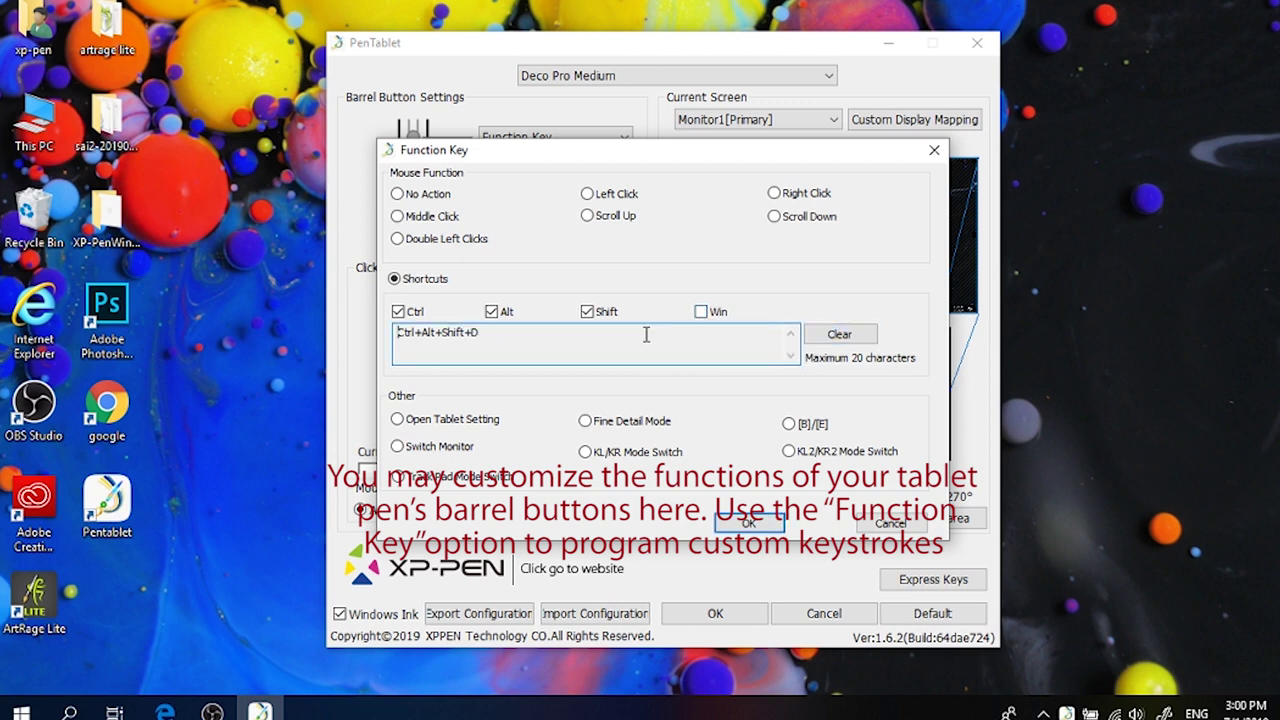
{"action": "left_click", "coordinate": [839, 334]}
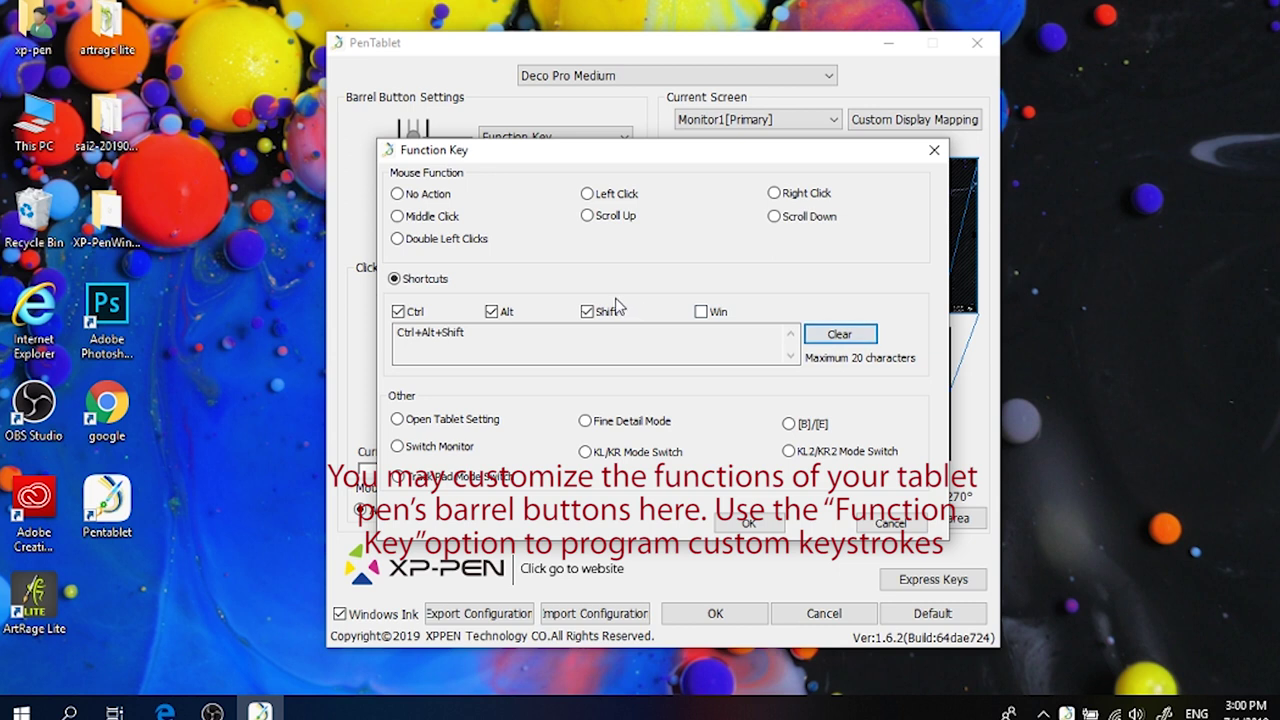
{"action": "left_click", "coordinate": [588, 312]}
{"action": "left_click", "coordinate": [578, 355]}
{"action": "type", "text": "e"}
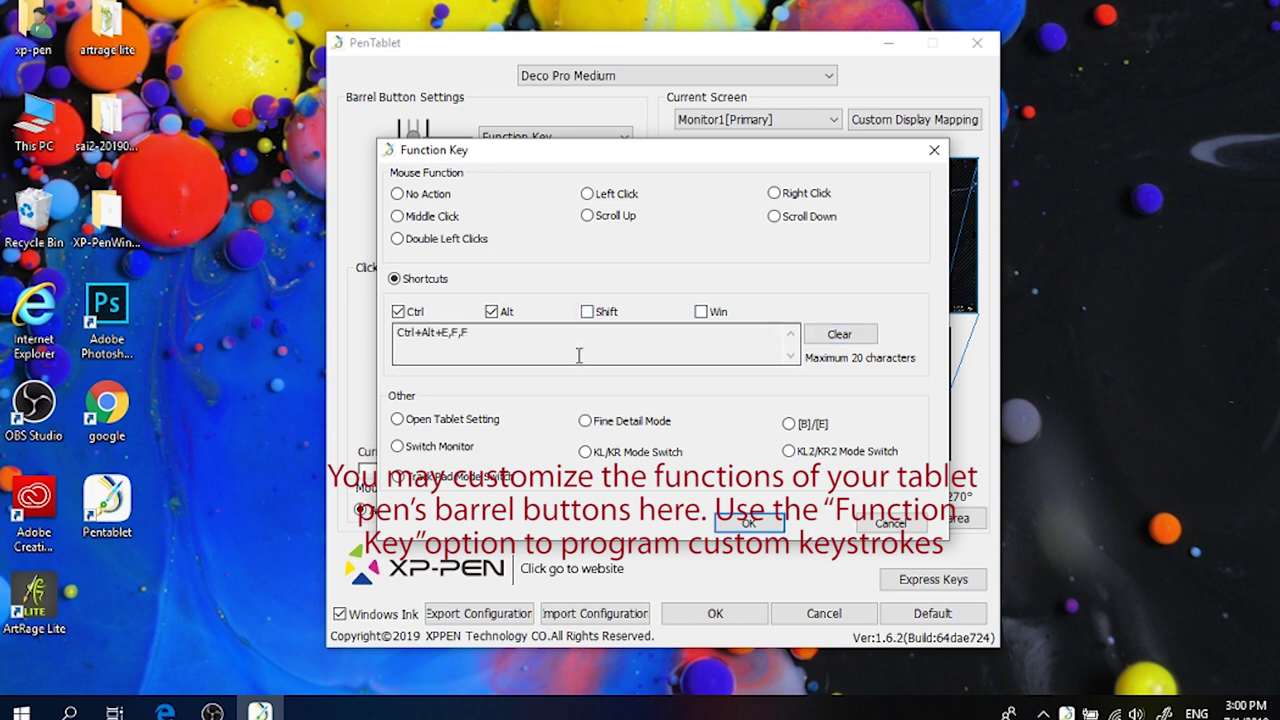
{"action": "left_click", "coordinate": [839, 334]}
Try the shortcut Ctrl+D,F,R,E,S,A and the plain key sequence S,F,D,W,S,D,F,R, clearing each one.
{"action": "left_click", "coordinate": [492, 313]}
{"action": "left_click", "coordinate": [840, 335]}
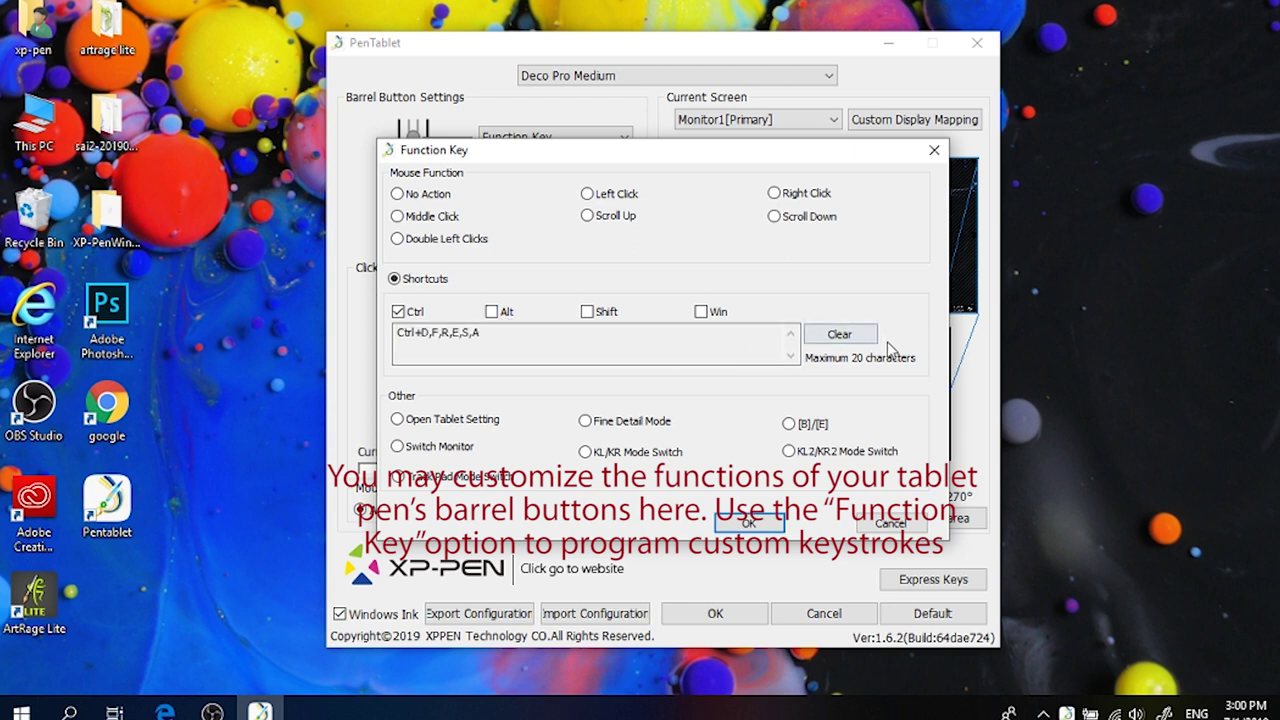
{"action": "left_click", "coordinate": [399, 312]}
{"action": "left_click", "coordinate": [427, 334]}
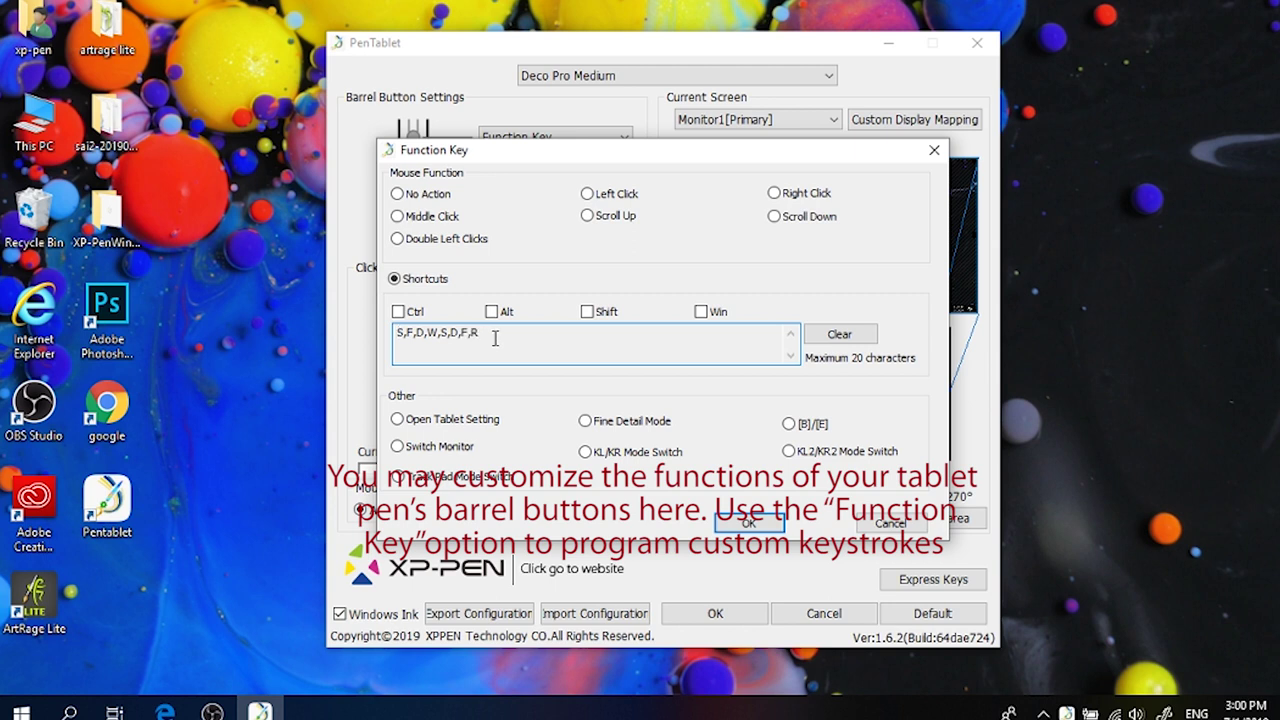
{"action": "left_click", "coordinate": [840, 334]}
Go through the Other functions and assign KL/KR Mode Switch to the upper barrel button.
{"action": "left_click", "coordinate": [449, 424]}
{"action": "left_click", "coordinate": [447, 447]}
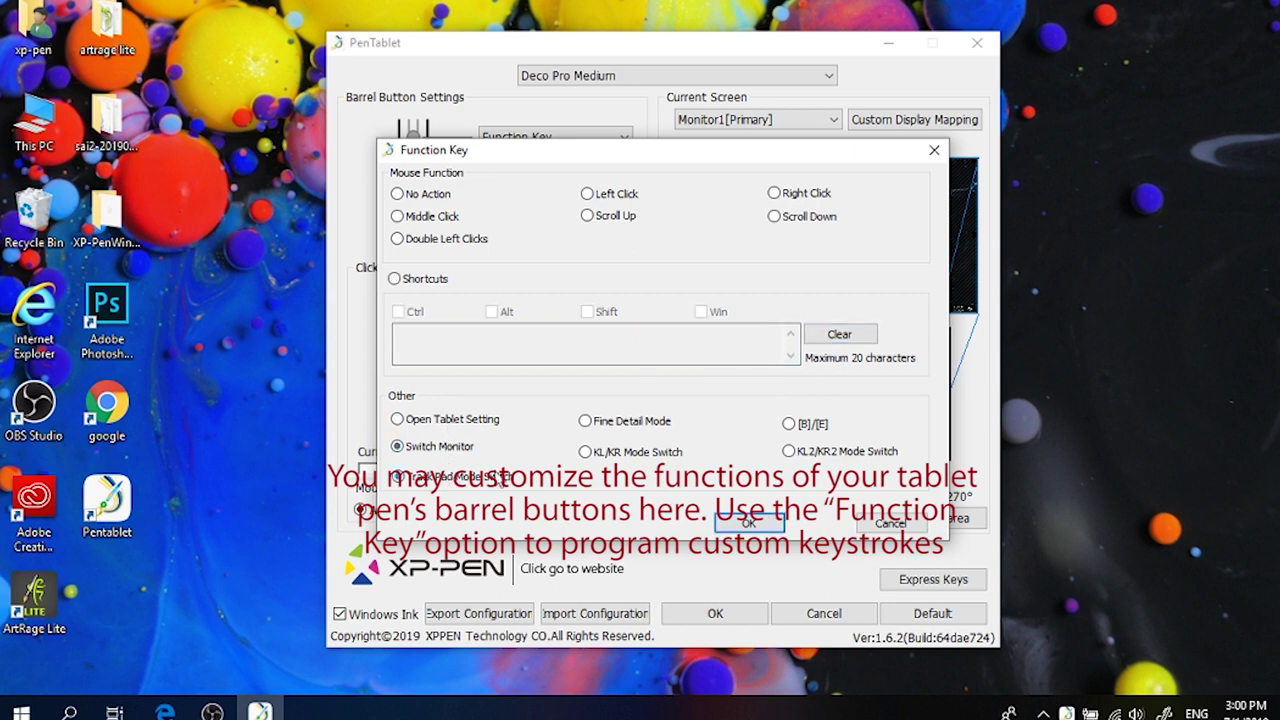
{"action": "left_click", "coordinate": [624, 421]}
{"action": "left_click", "coordinate": [800, 430]}
{"action": "left_click", "coordinate": [806, 452]}
{"action": "left_click", "coordinate": [630, 452]}
{"action": "left_click", "coordinate": [749, 522]}
Assign the KL2/KR2 Mode Switch function key to the pen's lower barrel button.
{"action": "left_click", "coordinate": [558, 197]}
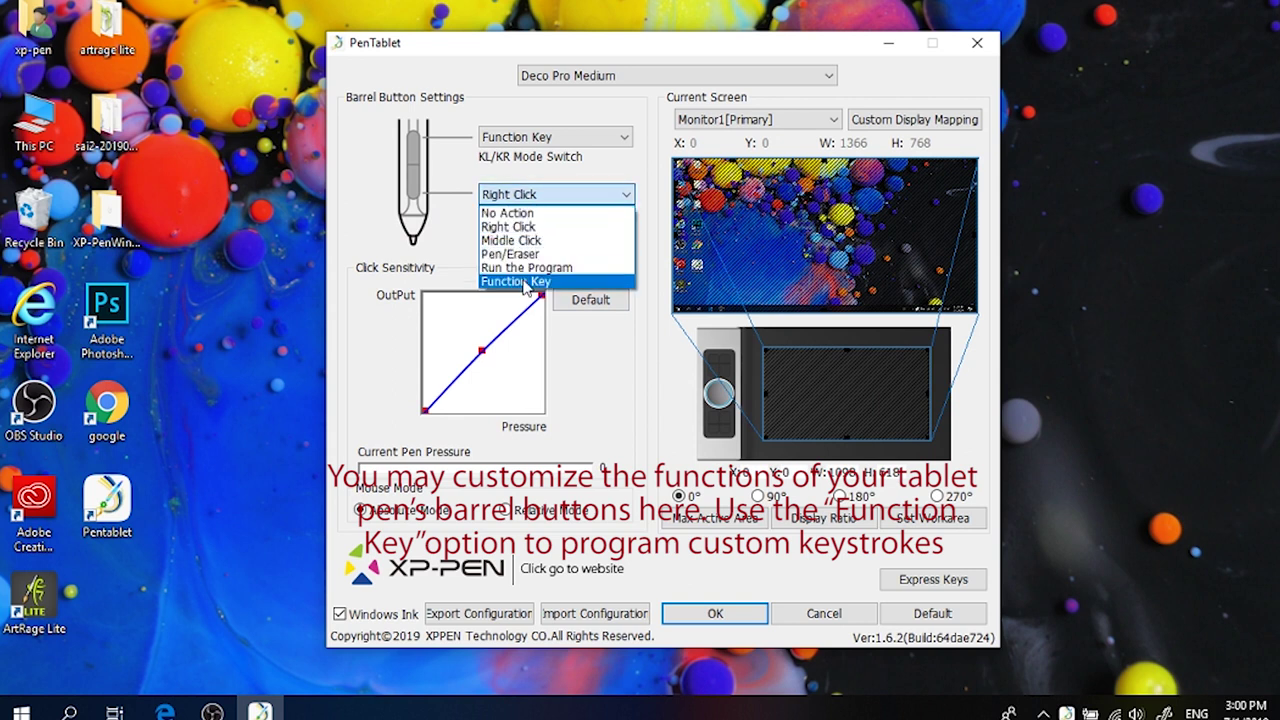
{"action": "left_click", "coordinate": [516, 282]}
{"action": "left_click", "coordinate": [398, 238]}
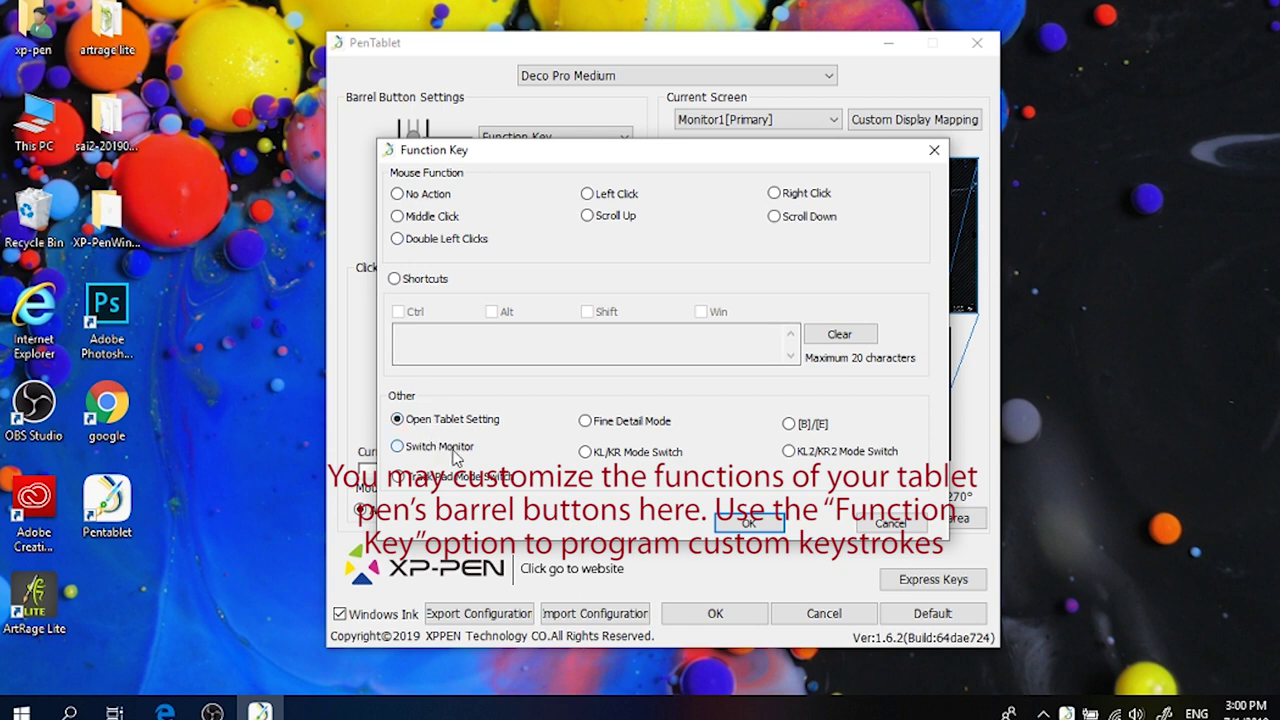
{"action": "left_click", "coordinate": [641, 459]}
{"action": "left_click", "coordinate": [790, 451]}
{"action": "left_click", "coordinate": [747, 521]}
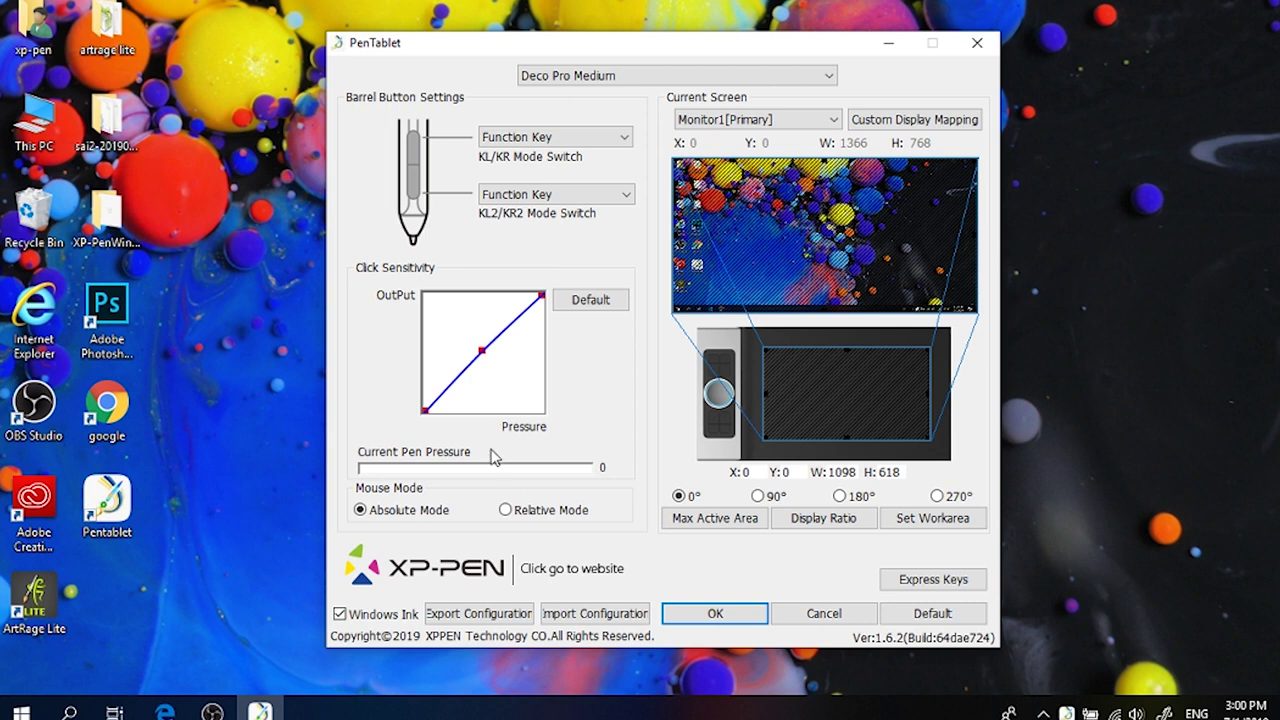
Bend the click sensitivity curve toward high output at light pressure and test the pen pressure before and after.
{"action": "left_click", "coordinate": [505, 461]}
{"action": "left_click", "coordinate": [507, 463]}
{"action": "left_click_drag", "start_coordinate": [483, 352], "coordinate": [430, 308]}
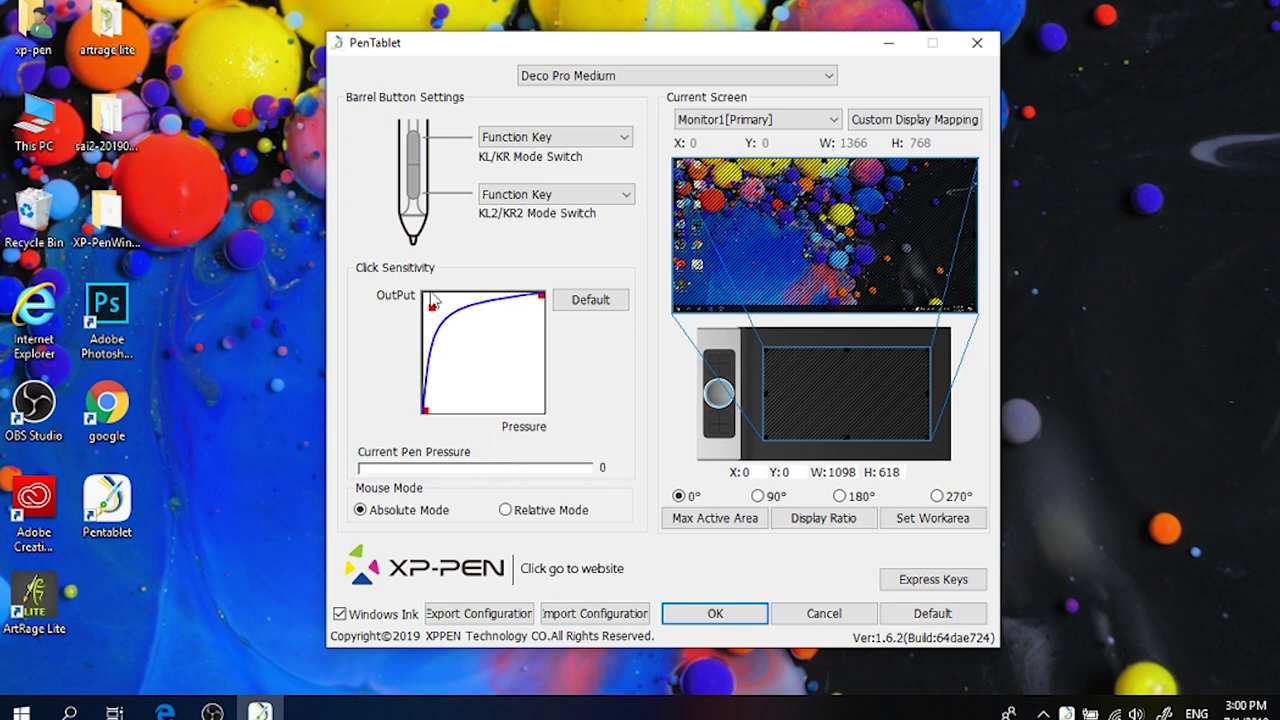
{"action": "left_click", "coordinate": [442, 466]}
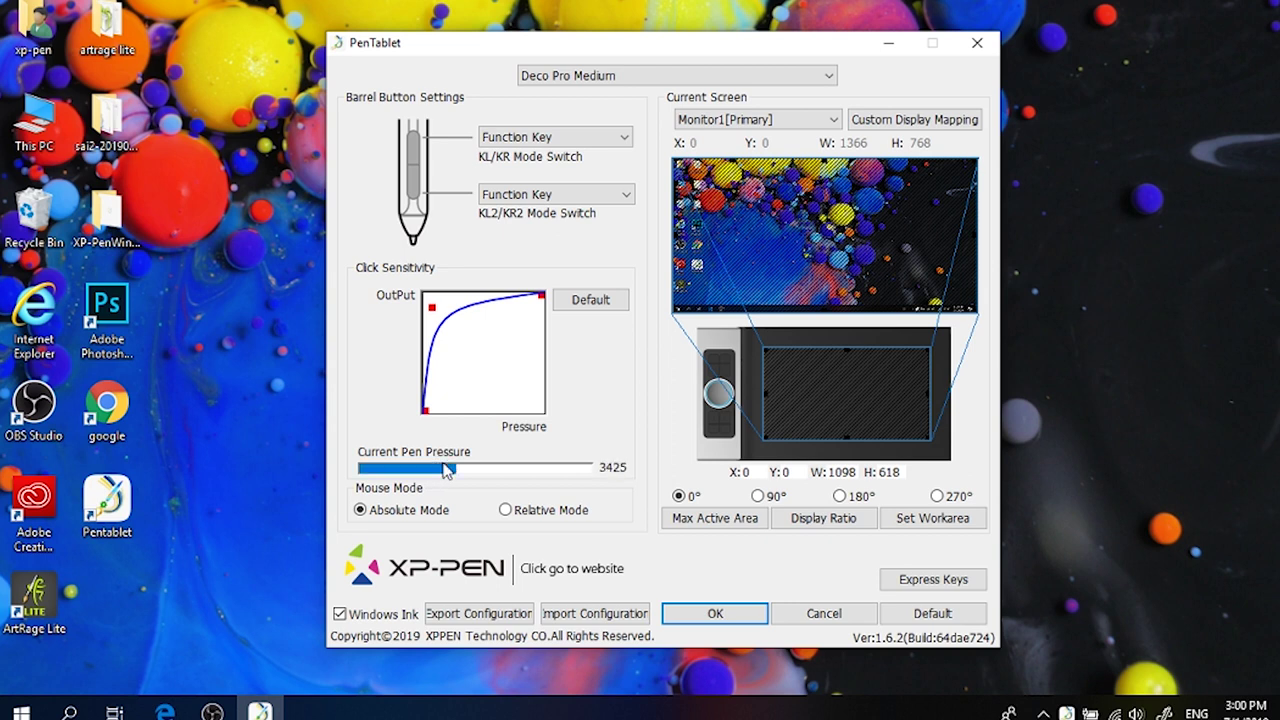
Bend the click sensitivity curve toward low output, test the pen pressure and restore the default curve.
{"action": "left_click_drag", "start_coordinate": [434, 311], "coordinate": [535, 405]}
{"action": "left_click", "coordinate": [460, 478]}
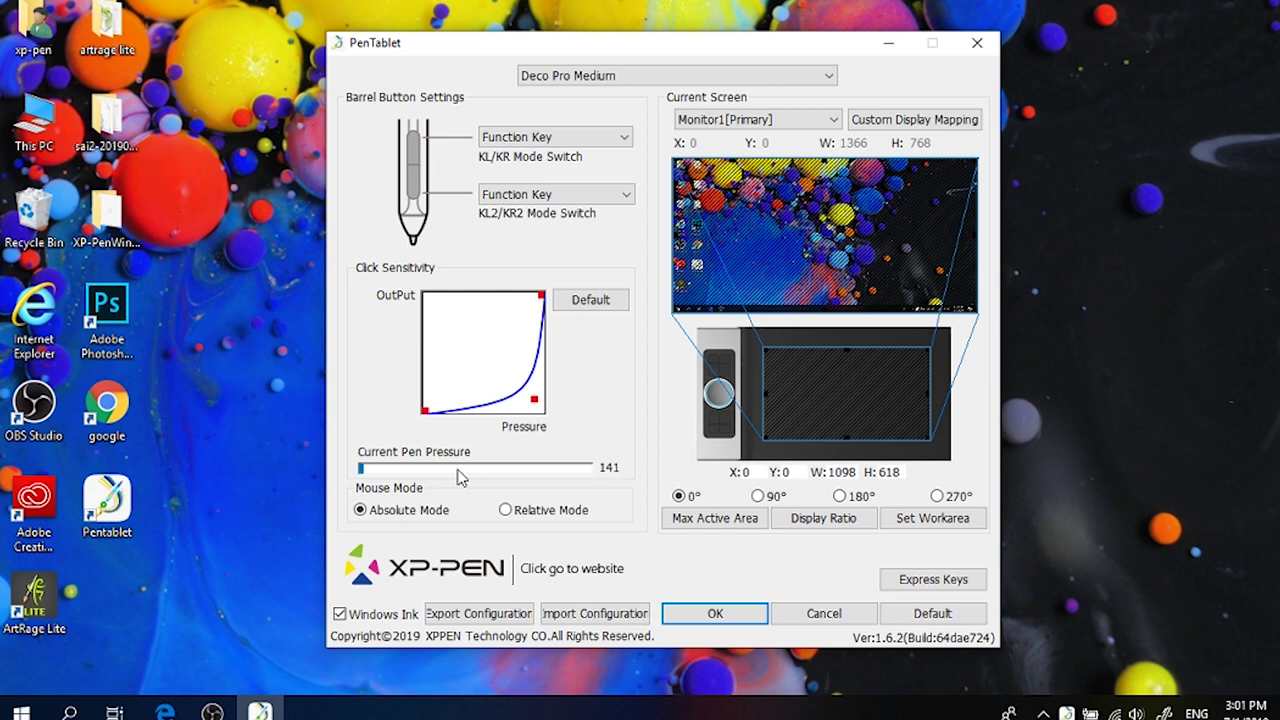
{"action": "left_click", "coordinate": [590, 300]}
Try Relative Mode as the mouse mode twice, returning to Absolute Mode each time.
{"action": "left_click", "coordinate": [514, 511]}
{"action": "left_click", "coordinate": [393, 515]}
{"action": "left_click", "coordinate": [522, 512]}
{"action": "left_click", "coordinate": [424, 522]}
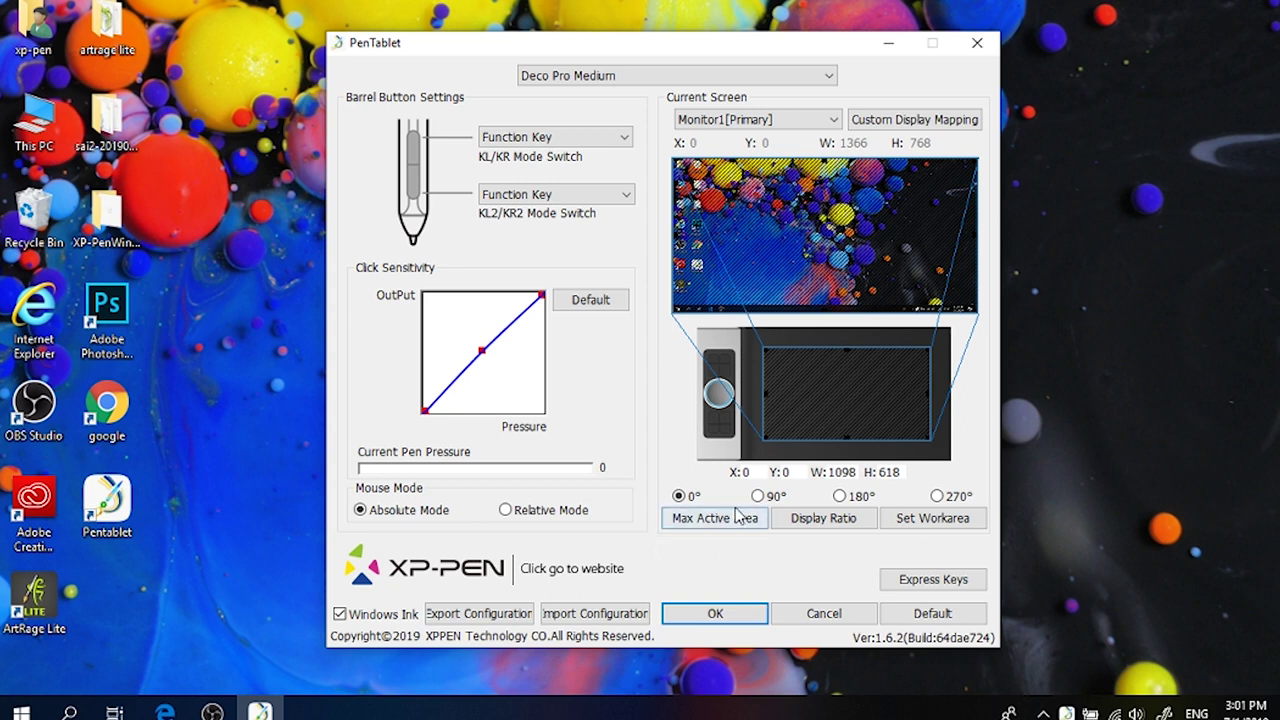
Check the monitor choices and try rotating the work area to 90°, 180° and 270°, returning it to 0°.
{"action": "left_click", "coordinate": [776, 124]}
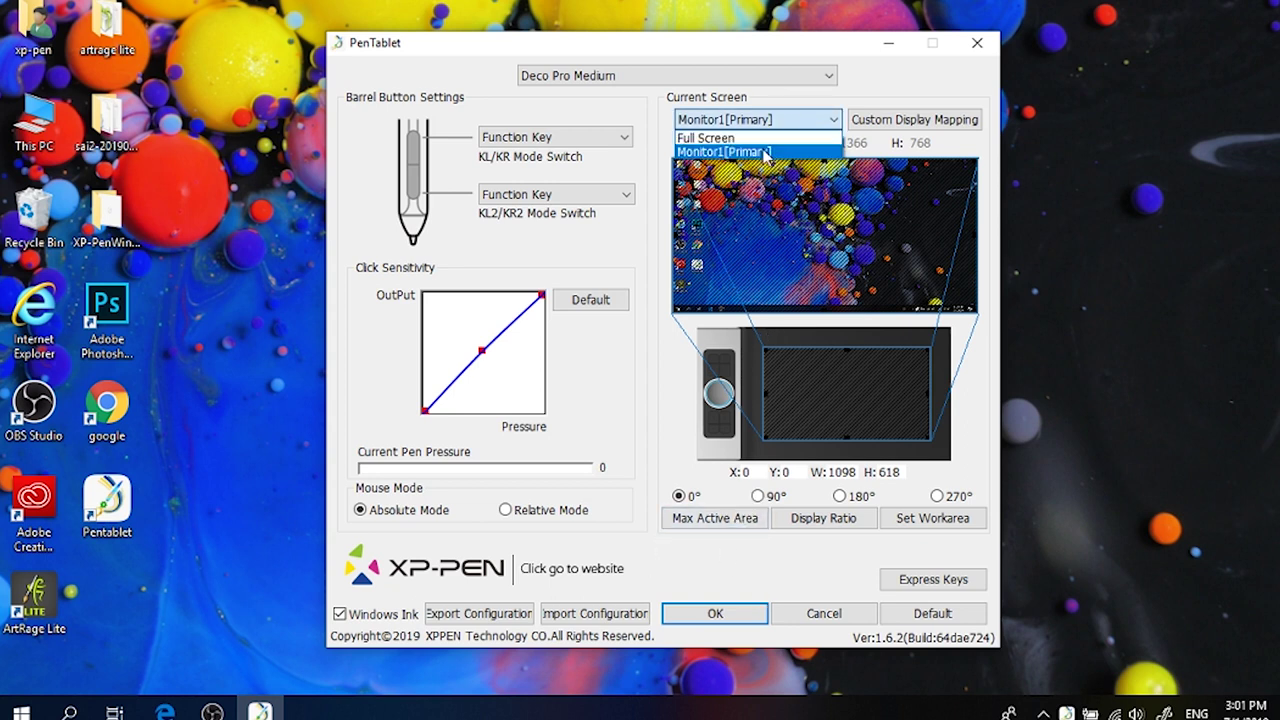
{"action": "left_click", "coordinate": [757, 496]}
{"action": "left_click", "coordinate": [757, 496]}
{"action": "left_click", "coordinate": [839, 496]}
{"action": "left_click", "coordinate": [937, 496]}
{"action": "left_click", "coordinate": [680, 496]}
Try shrinking the tablet's active area and restore it to the maximum active area.
{"action": "mouse_move", "coordinate": [843, 416]}
{"action": "left_mouse_down"}
{"action": "mouse_move", "coordinate": [842, 391]}
{"action": "mouse_move", "coordinate": [842, 438]}
{"action": "left_mouse_up"}
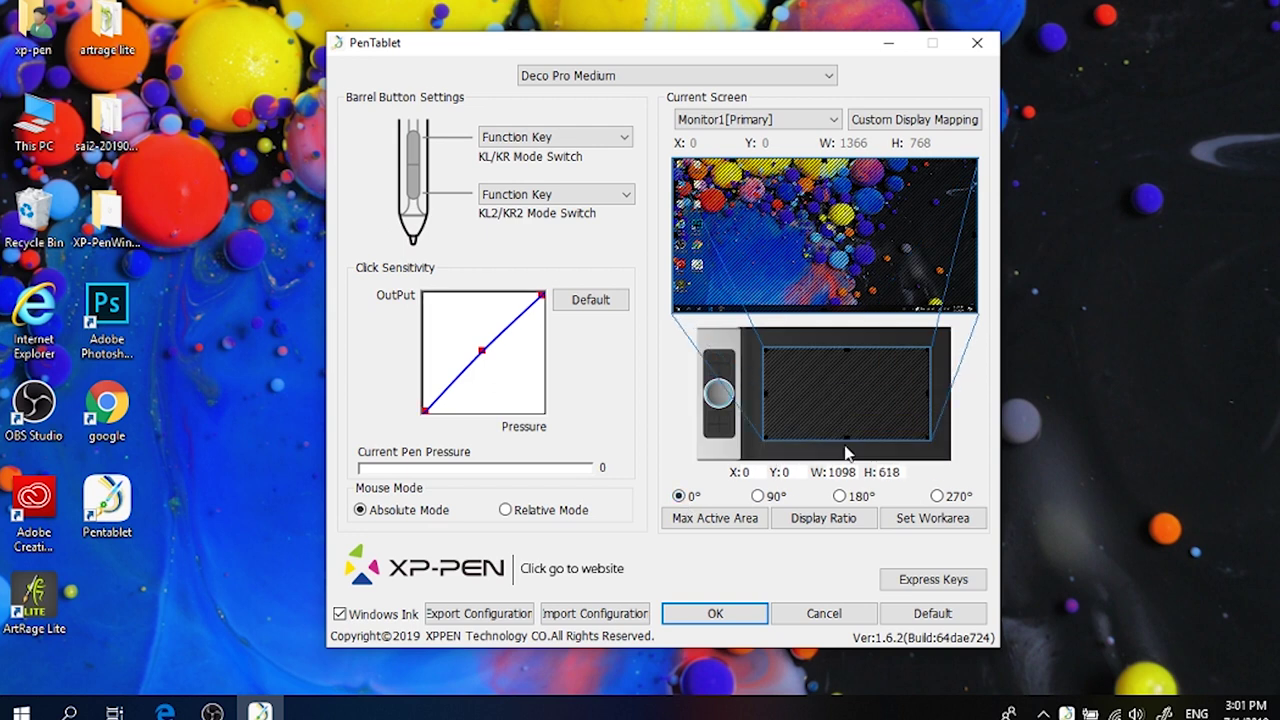
{"action": "left_click_drag", "start_coordinate": [931, 348], "coordinate": [829, 394]}
{"action": "left_click", "coordinate": [715, 518]}
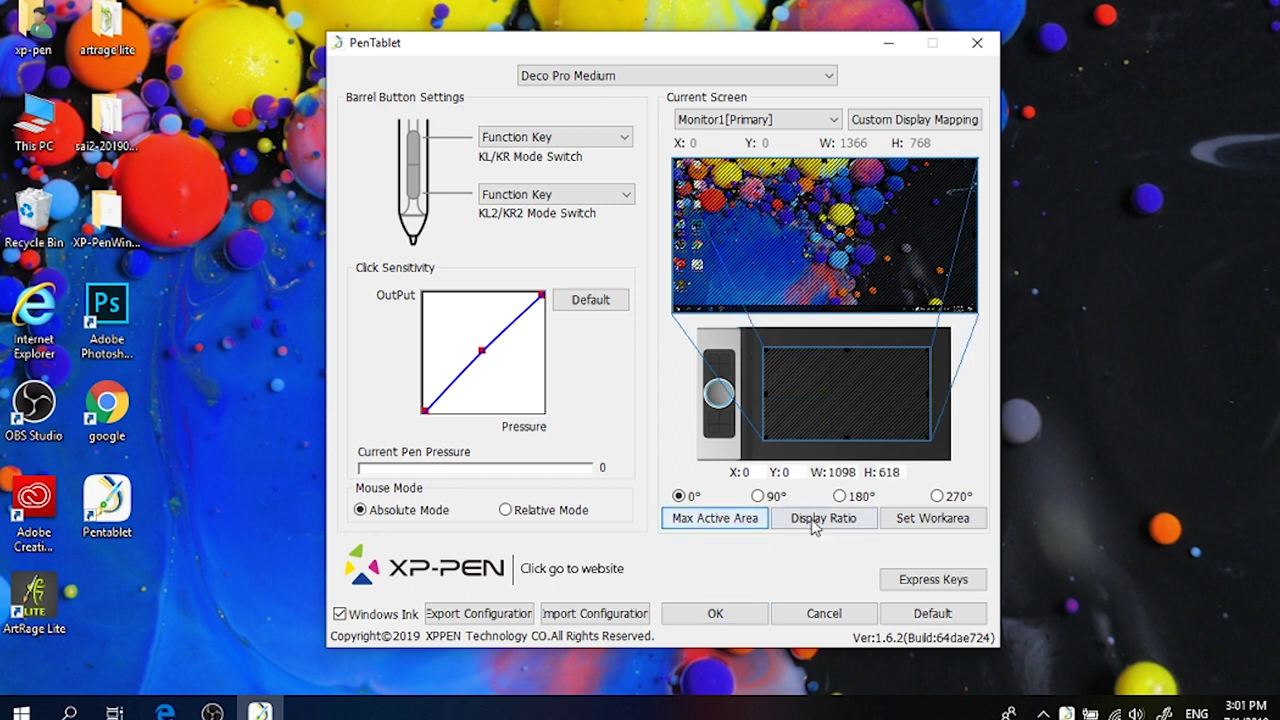
Open the express key settings, start adding a program profile and look through the list of running programs.
{"action": "left_click", "coordinate": [910, 582]}
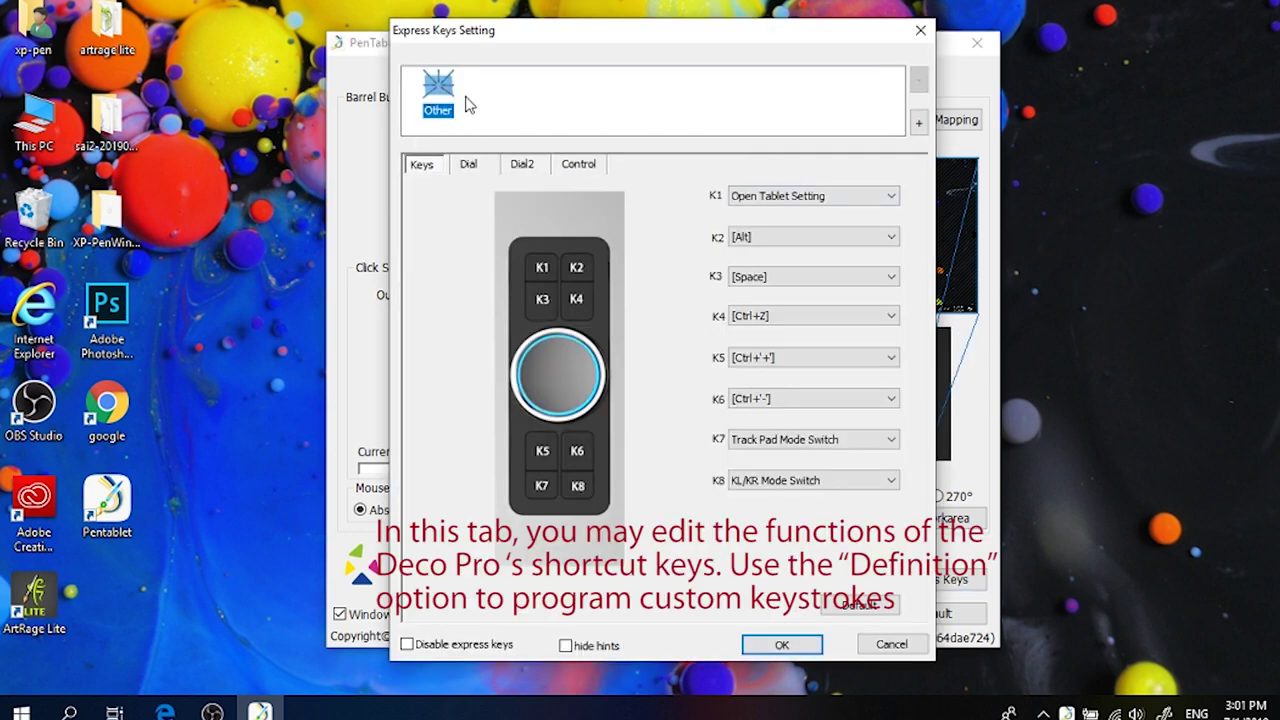
{"action": "left_click", "coordinate": [916, 121]}
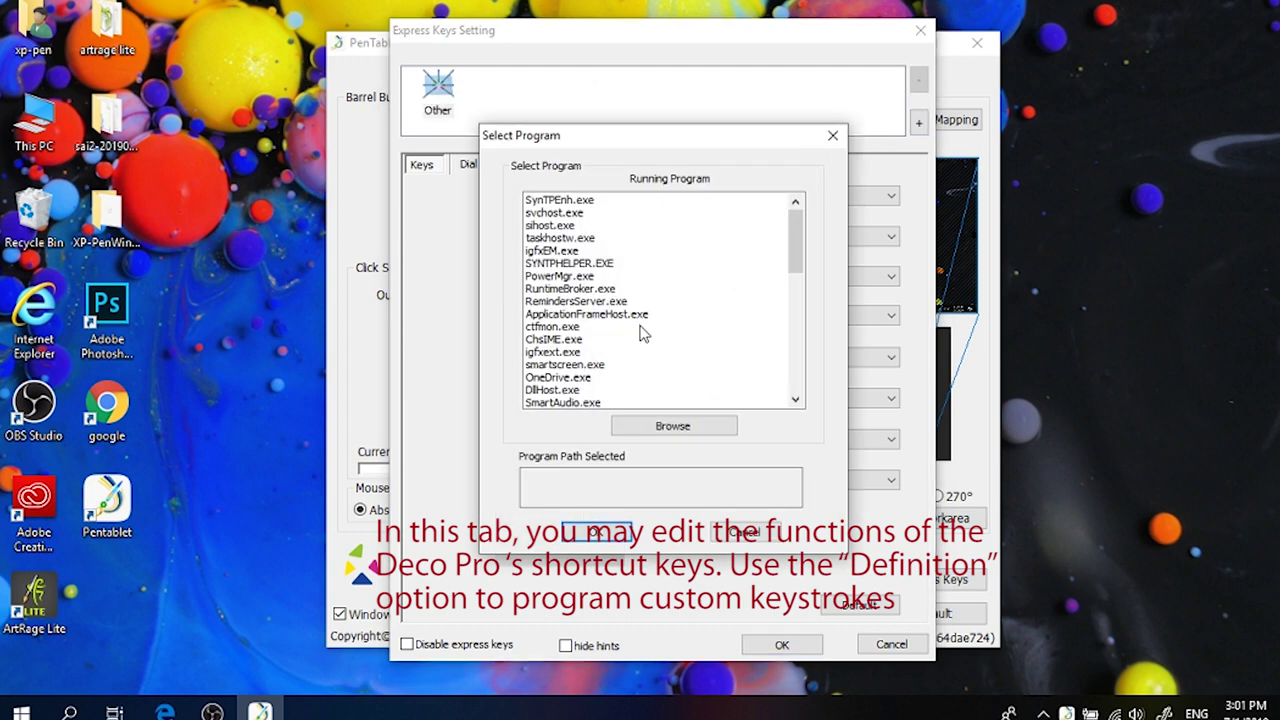
{"action": "scroll", "coordinate": [643, 334], "scroll_direction": "down", "scroll_amount": 5}
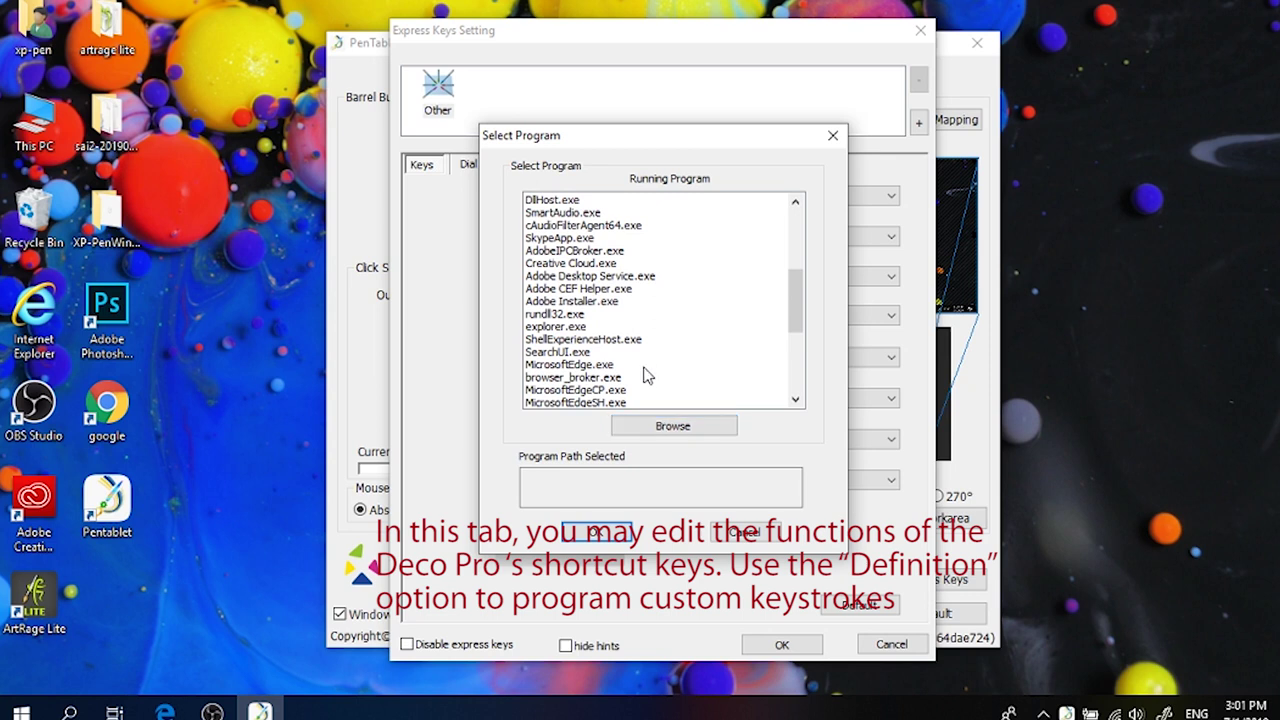
{"action": "scroll", "coordinate": [645, 372], "scroll_direction": "up", "scroll_amount": 2}
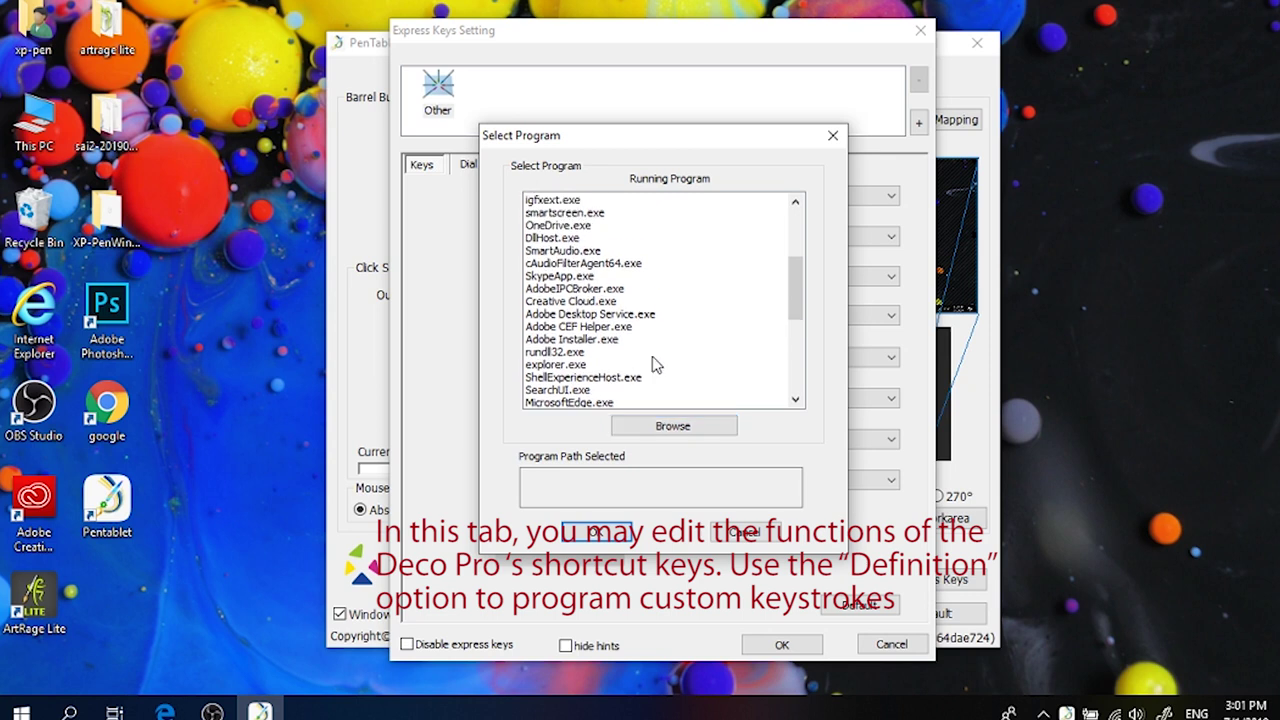
{"action": "scroll", "coordinate": [655, 365], "scroll_direction": "up", "scroll_amount": 4}
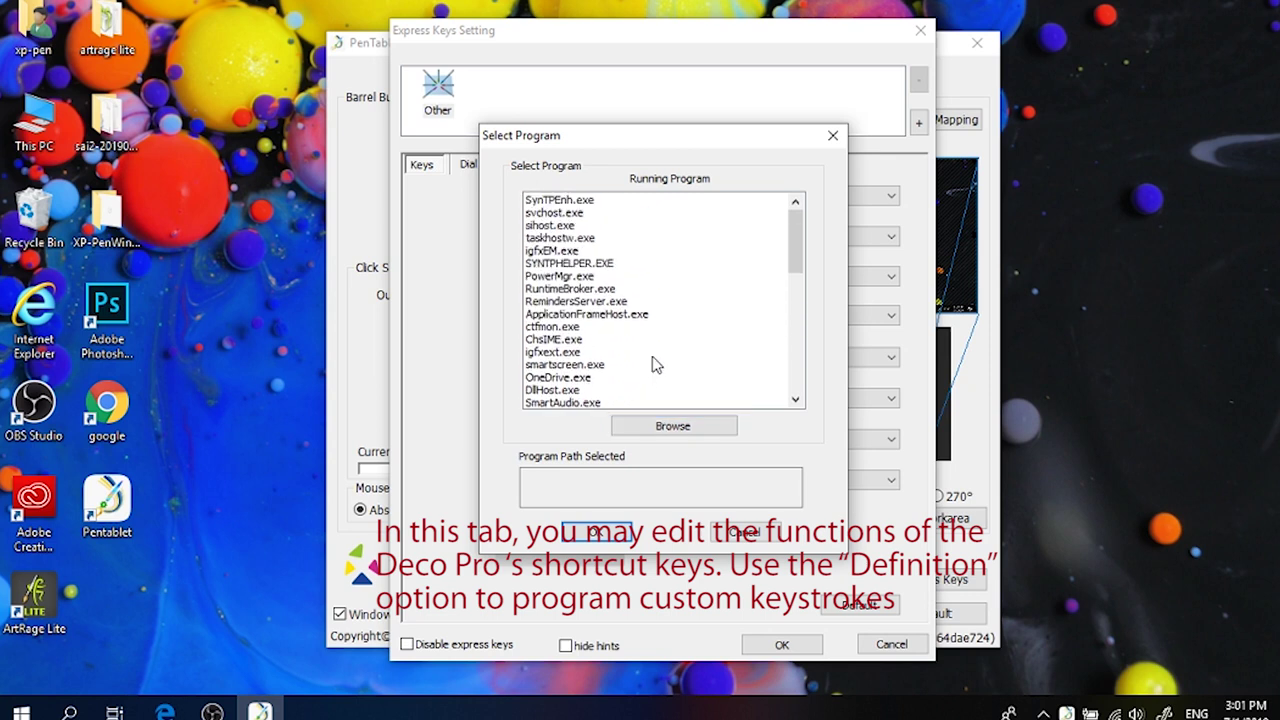
{"action": "scroll", "coordinate": [652, 365], "scroll_direction": "down", "scroll_amount": 3}
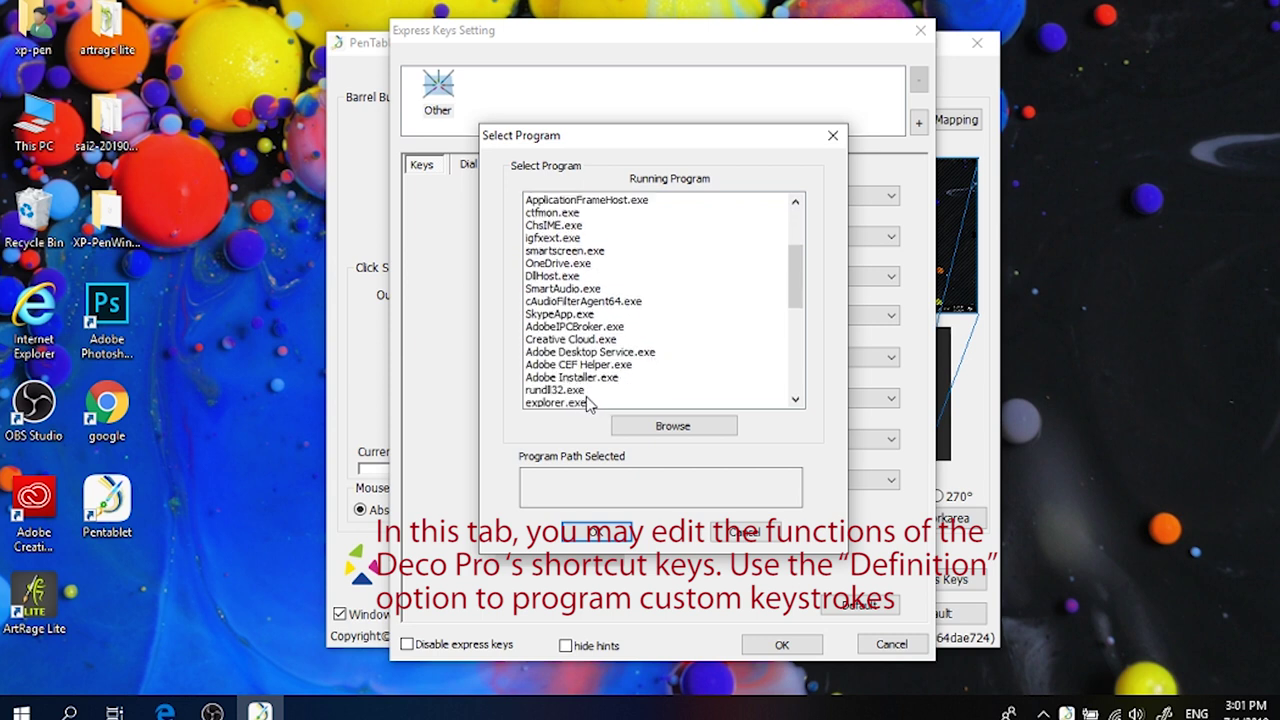
Browse for the program file in the Adobe Photoshop CC 2019 folder under C:\Program Files\Adobe.
{"action": "left_click", "coordinate": [672, 427]}
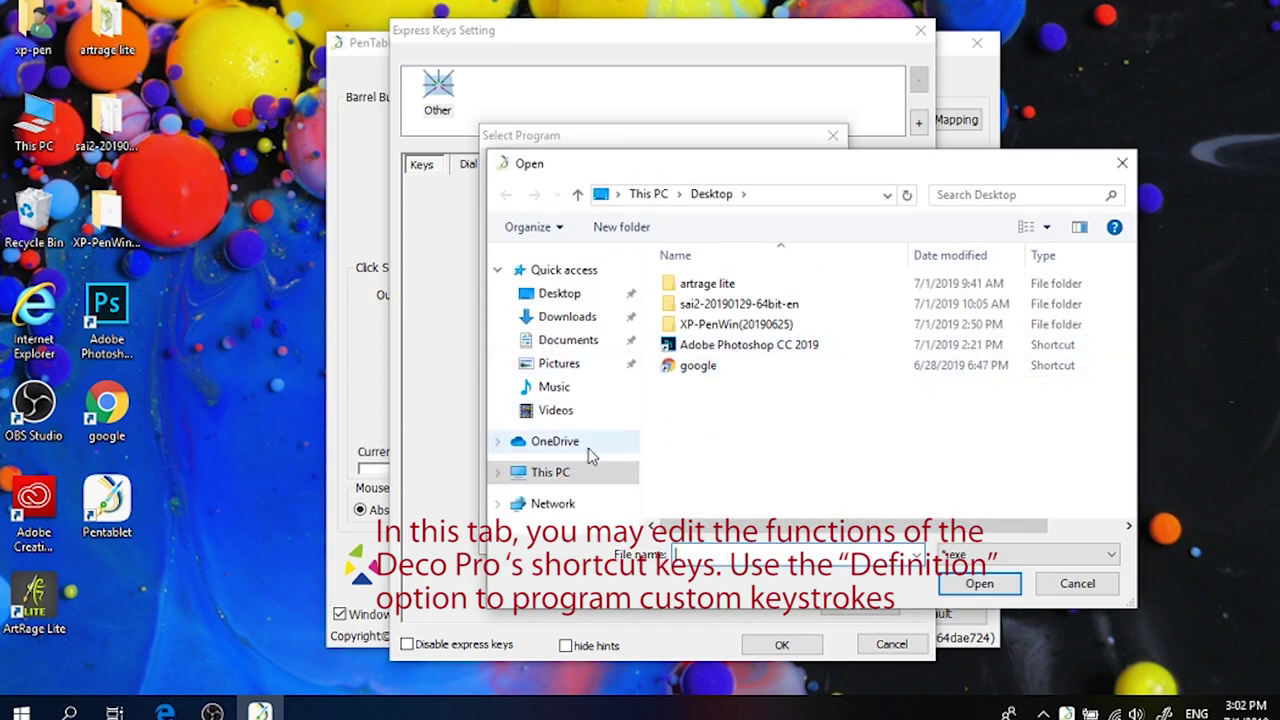
{"action": "left_click", "coordinate": [500, 473]}
{"action": "left_click", "coordinate": [506, 484]}
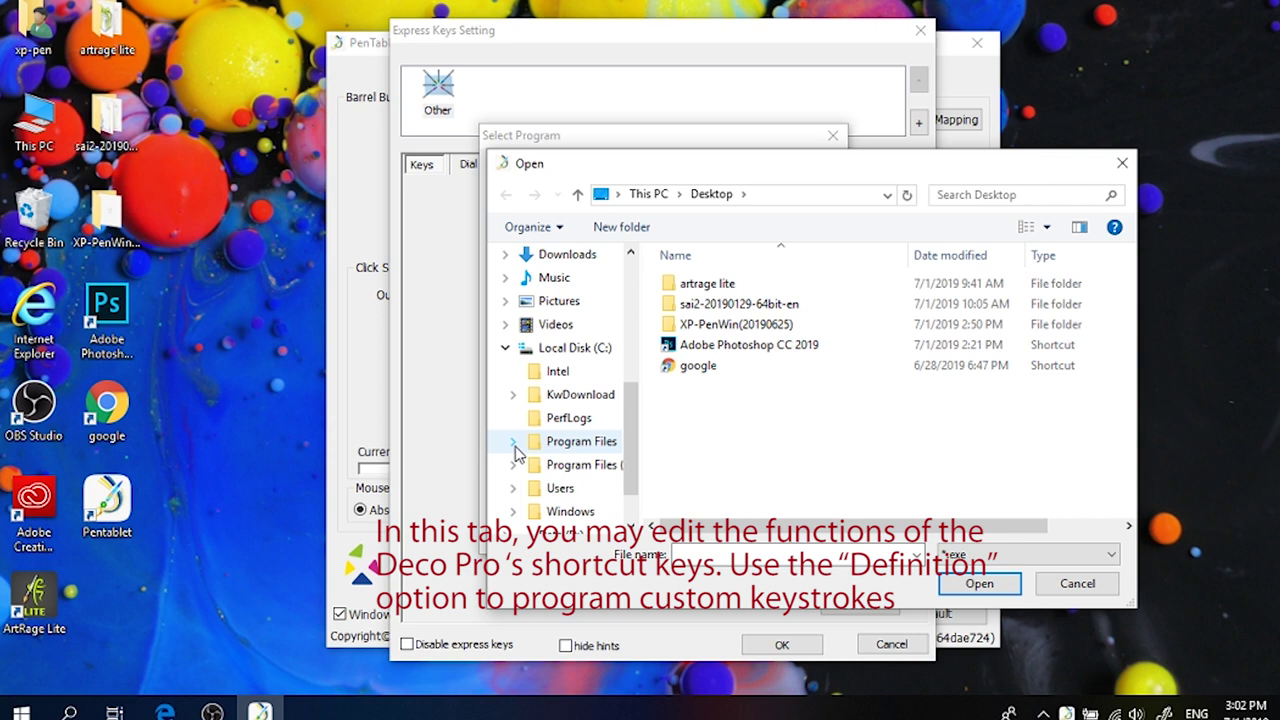
{"action": "left_click", "coordinate": [513, 442]}
{"action": "left_click", "coordinate": [573, 262]}
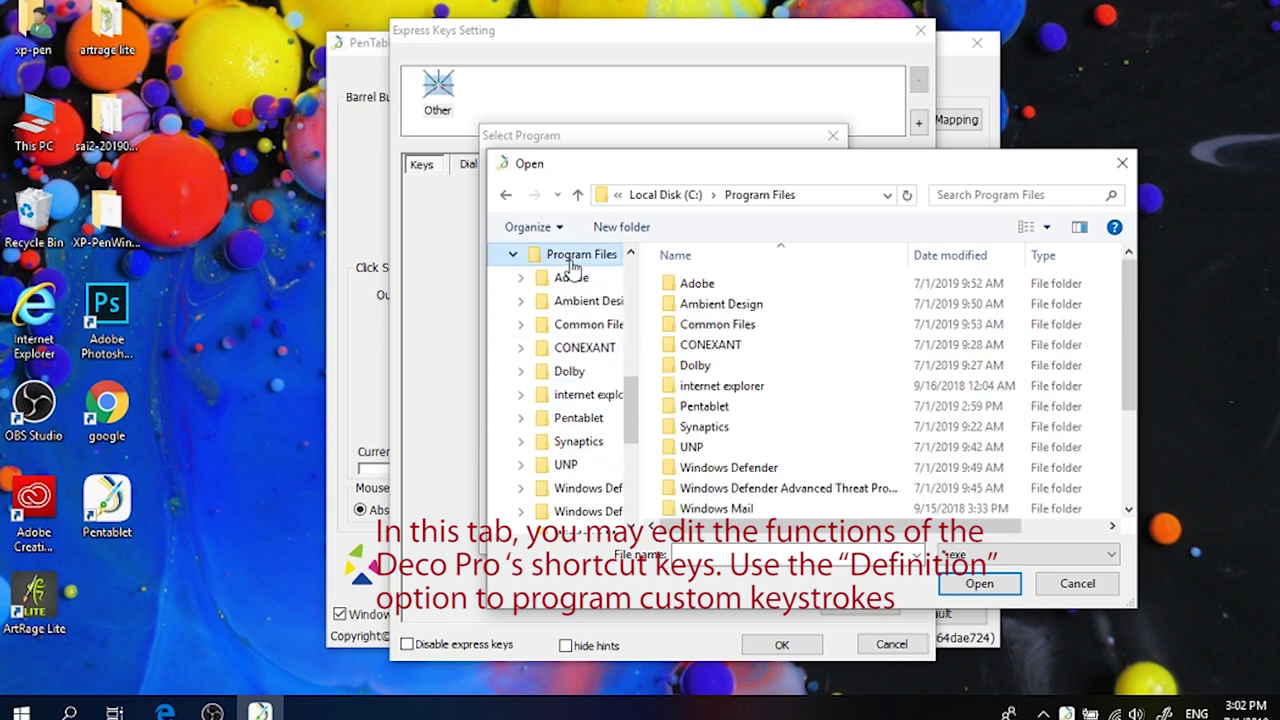
{"action": "double_click", "coordinate": [697, 284]}
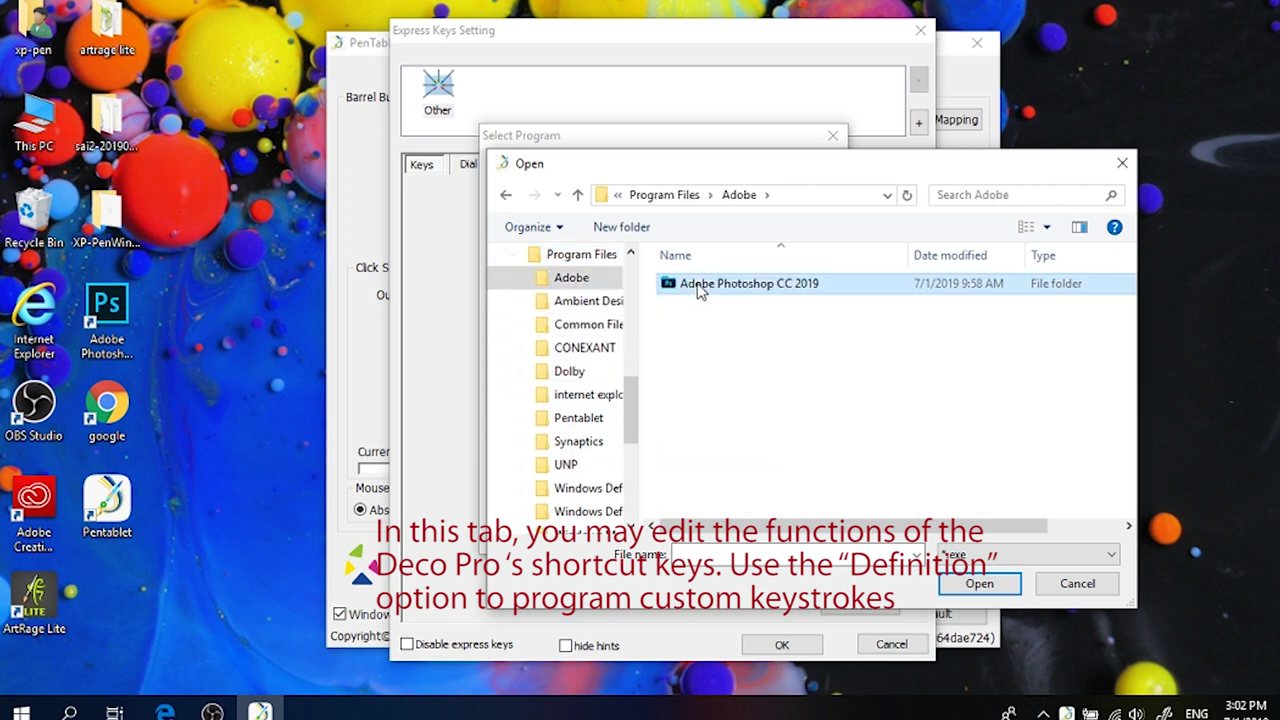
{"action": "double_click", "coordinate": [699, 285]}
Choose the Photoshop application and add it as a program profile for the express keys.
{"action": "scroll", "coordinate": [729, 449], "scroll_direction": "down", "scroll_amount": 15}
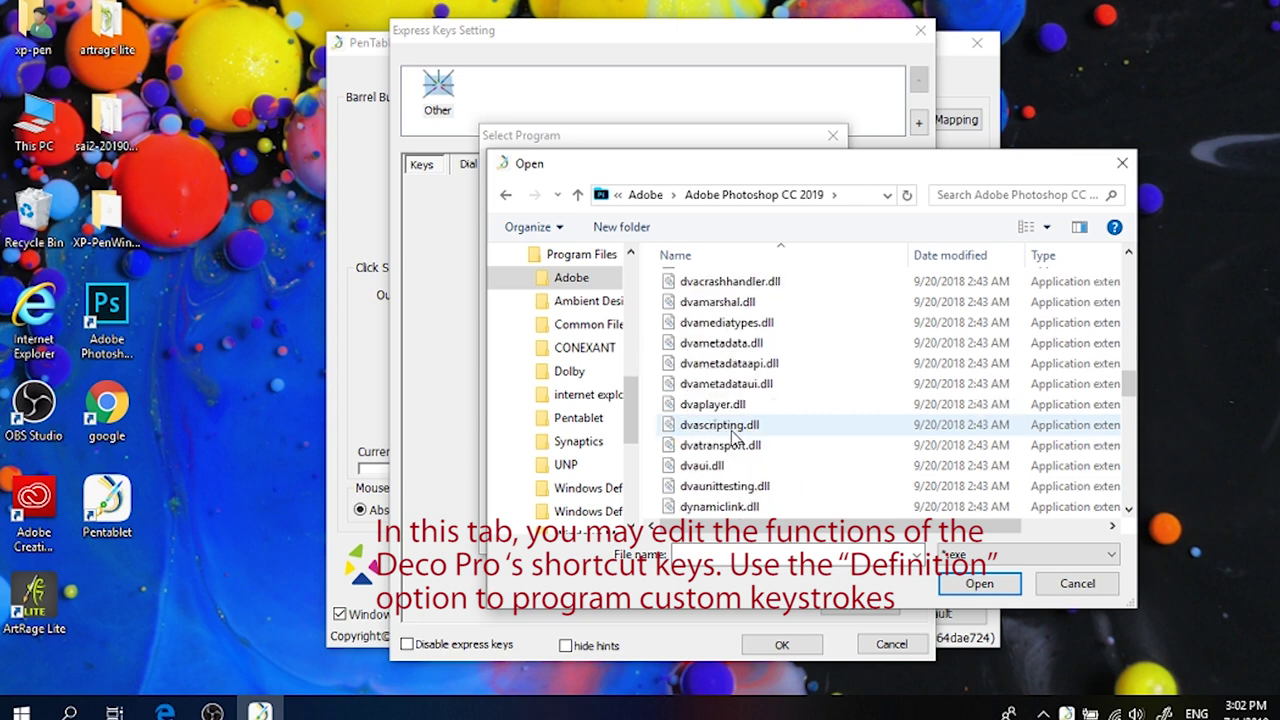
{"action": "scroll", "coordinate": [735, 440], "scroll_direction": "down", "scroll_amount": 5}
{"action": "left_click", "coordinate": [733, 431]}
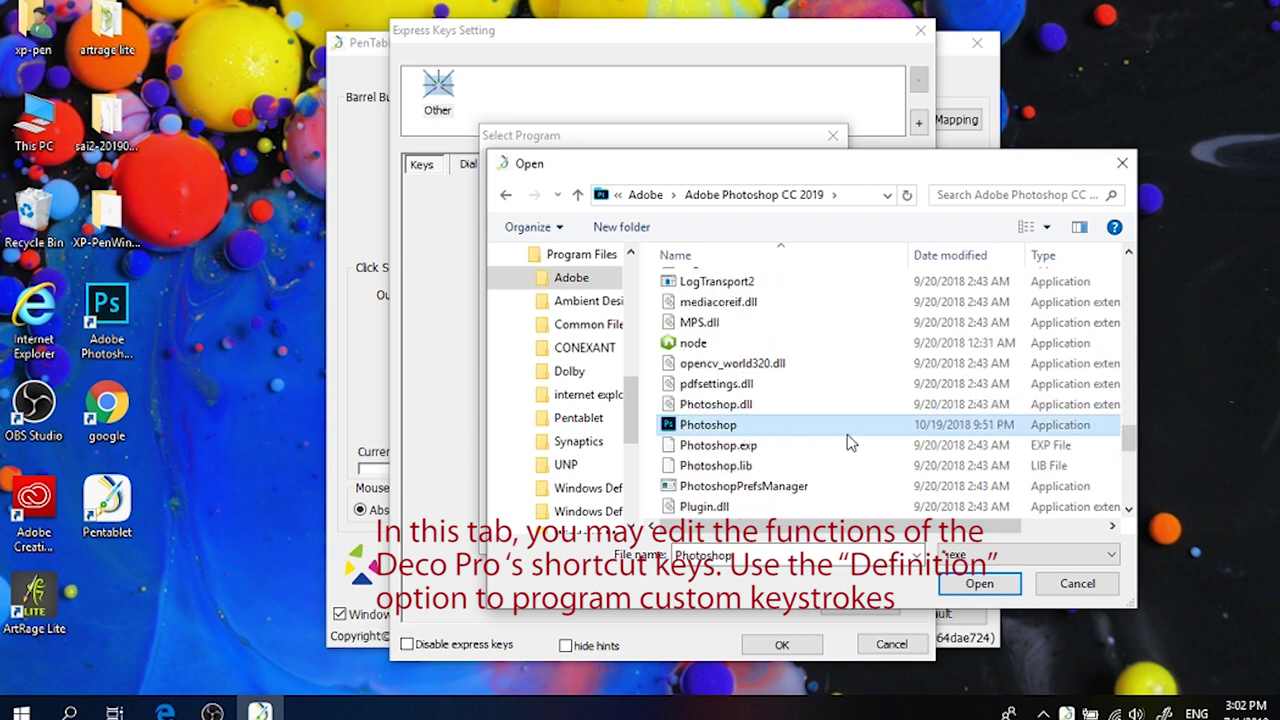
{"action": "left_click", "coordinate": [979, 583]}
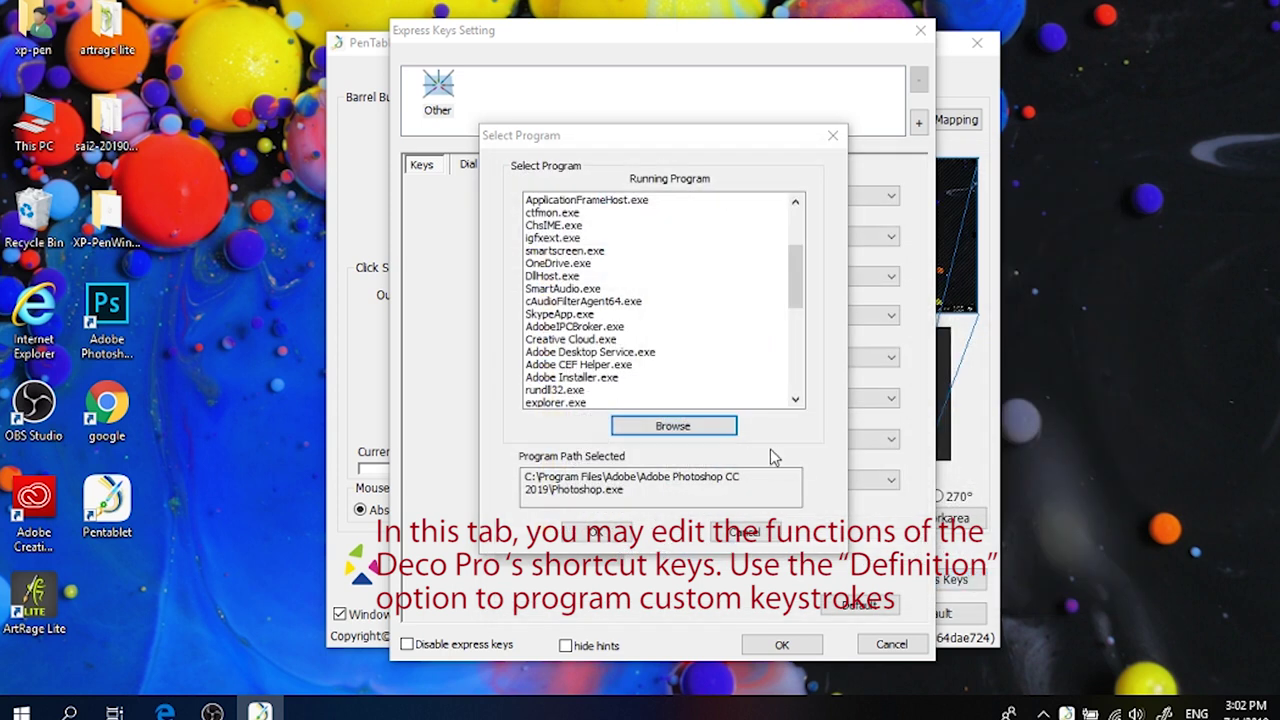
{"action": "left_click", "coordinate": [622, 536]}
Choose Function Key for K1 and try the Middle Click, Double Left Clicks, Left Click, Right Click and Scroll Down mouse functions.
{"action": "left_click", "coordinate": [810, 196]}
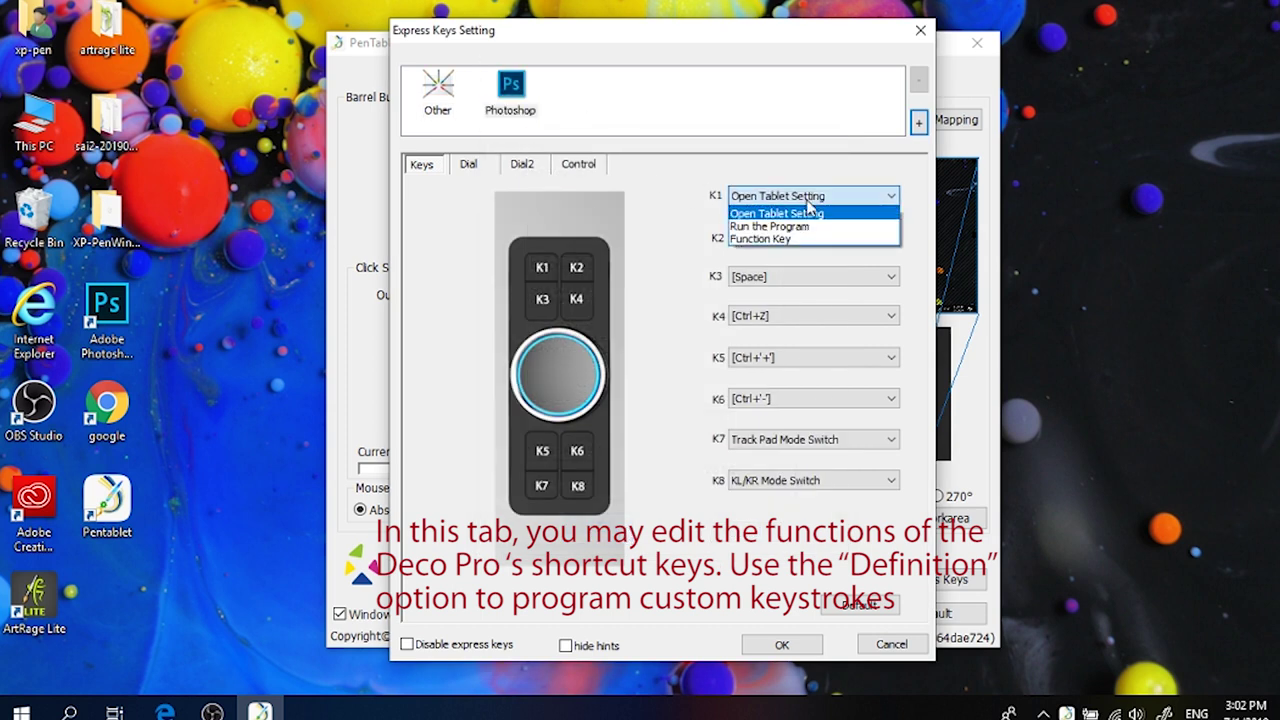
{"action": "left_click", "coordinate": [796, 240]}
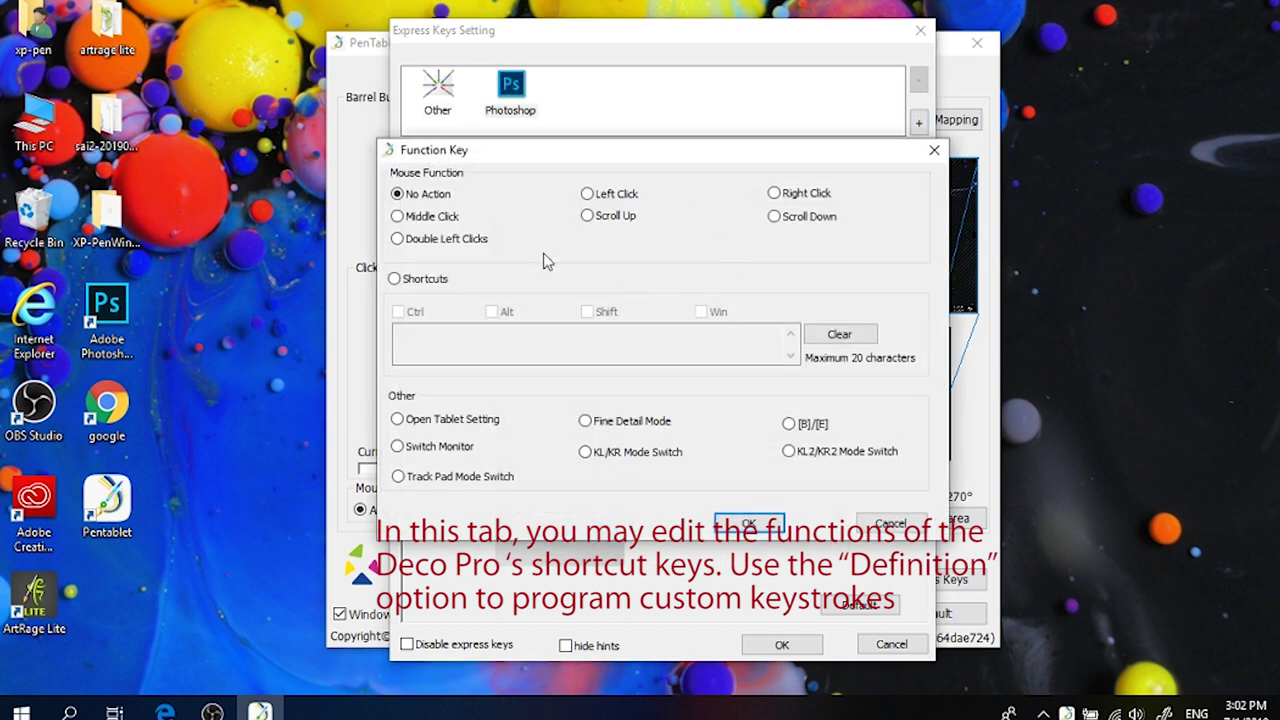
{"action": "left_click", "coordinate": [427, 218]}
{"action": "left_click", "coordinate": [438, 240]}
{"action": "left_click", "coordinate": [618, 197]}
{"action": "left_click", "coordinate": [785, 196]}
{"action": "left_click", "coordinate": [786, 218]}
{"action": "left_click", "coordinate": [440, 240]}
Try a custom K1 shortcut combining Ctrl, Alt, Shift and Win with V and C, and clear the entry and its modifiers.
{"action": "left_click", "coordinate": [413, 282]}
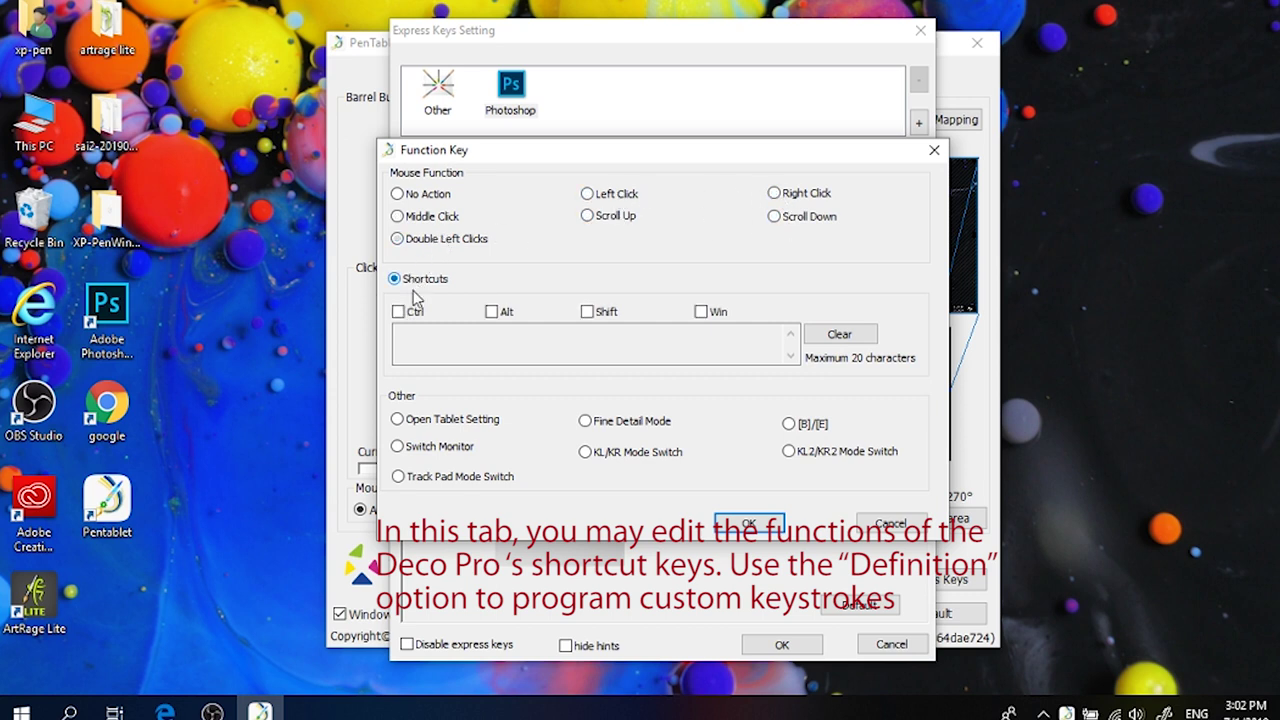
{"action": "left_click", "coordinate": [401, 312]}
{"action": "left_click", "coordinate": [500, 327]}
{"action": "key", "text": "v"}
{"action": "key", "text": "v"}
{"action": "key", "text": "v"}
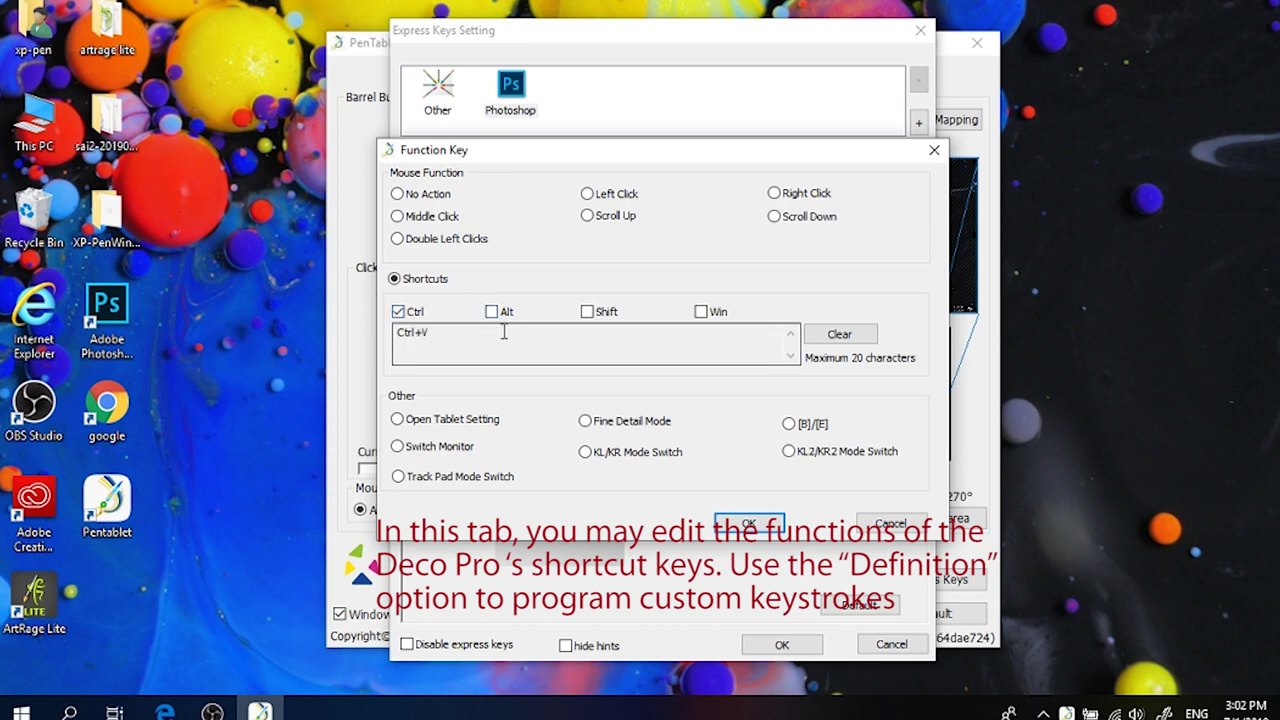
{"action": "left_click", "coordinate": [492, 313]}
{"action": "left_click", "coordinate": [588, 312]}
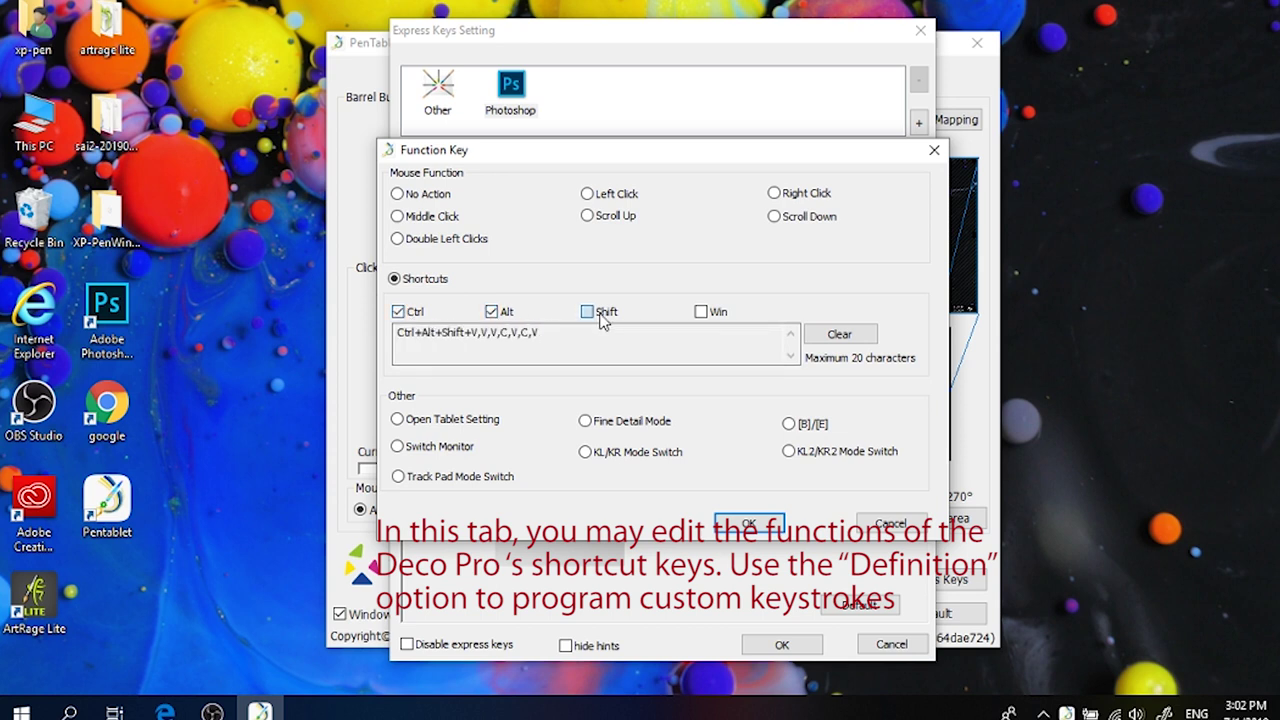
{"action": "left_click", "coordinate": [703, 313]}
{"action": "left_click", "coordinate": [845, 338]}
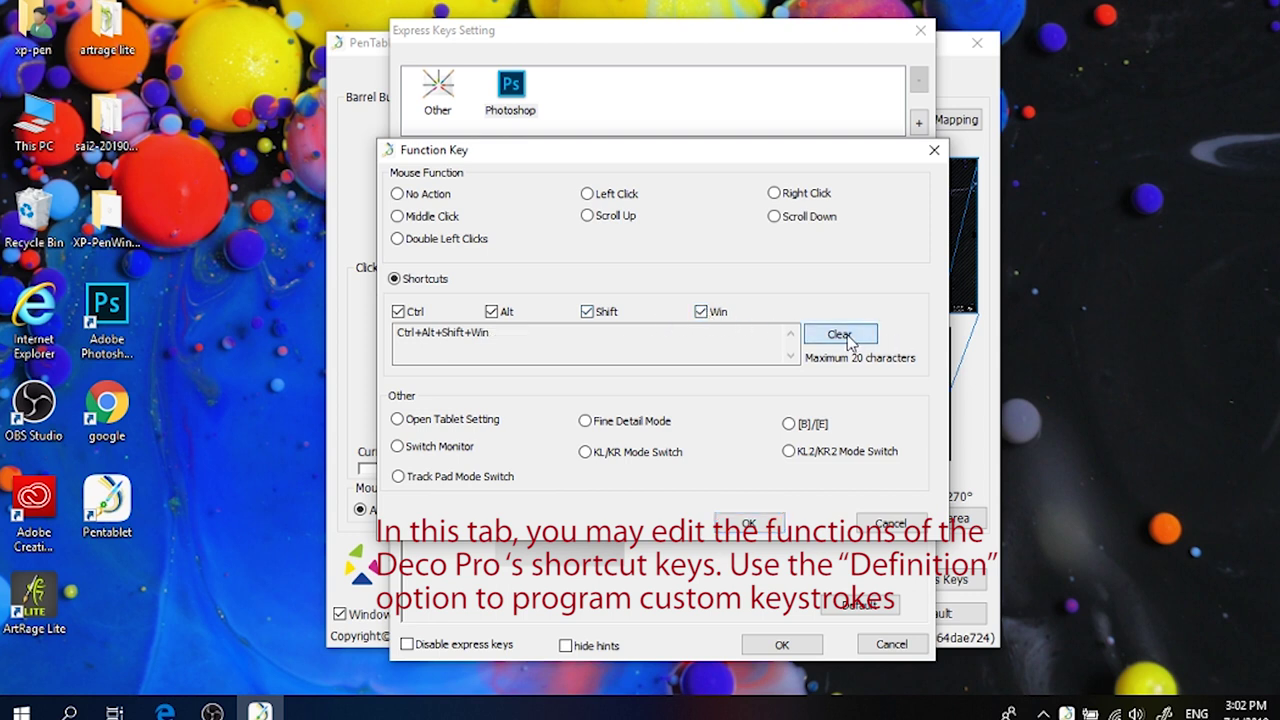
{"action": "left_click", "coordinate": [701, 312]}
{"action": "left_click", "coordinate": [492, 312]}
{"action": "left_click", "coordinate": [398, 312]}
Try the Open Tablet Setting, Switch Monitor, Track Pad and KL/KR options for K1, and assign it KL2/KR2 Mode Switch.
{"action": "left_click", "coordinate": [398, 420]}
{"action": "left_click", "coordinate": [434, 446]}
{"action": "left_click", "coordinate": [505, 478]}
{"action": "left_click", "coordinate": [626, 453]}
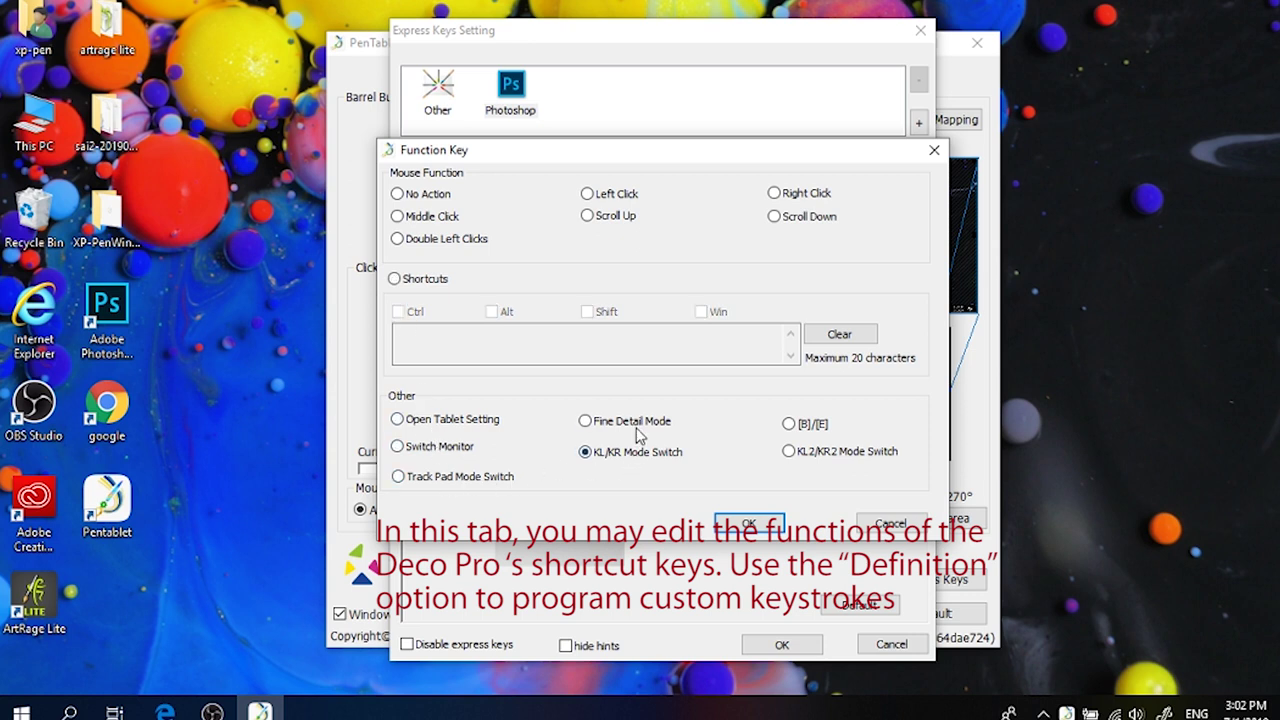
{"action": "left_click", "coordinate": [838, 451]}
{"action": "left_click", "coordinate": [770, 529]}
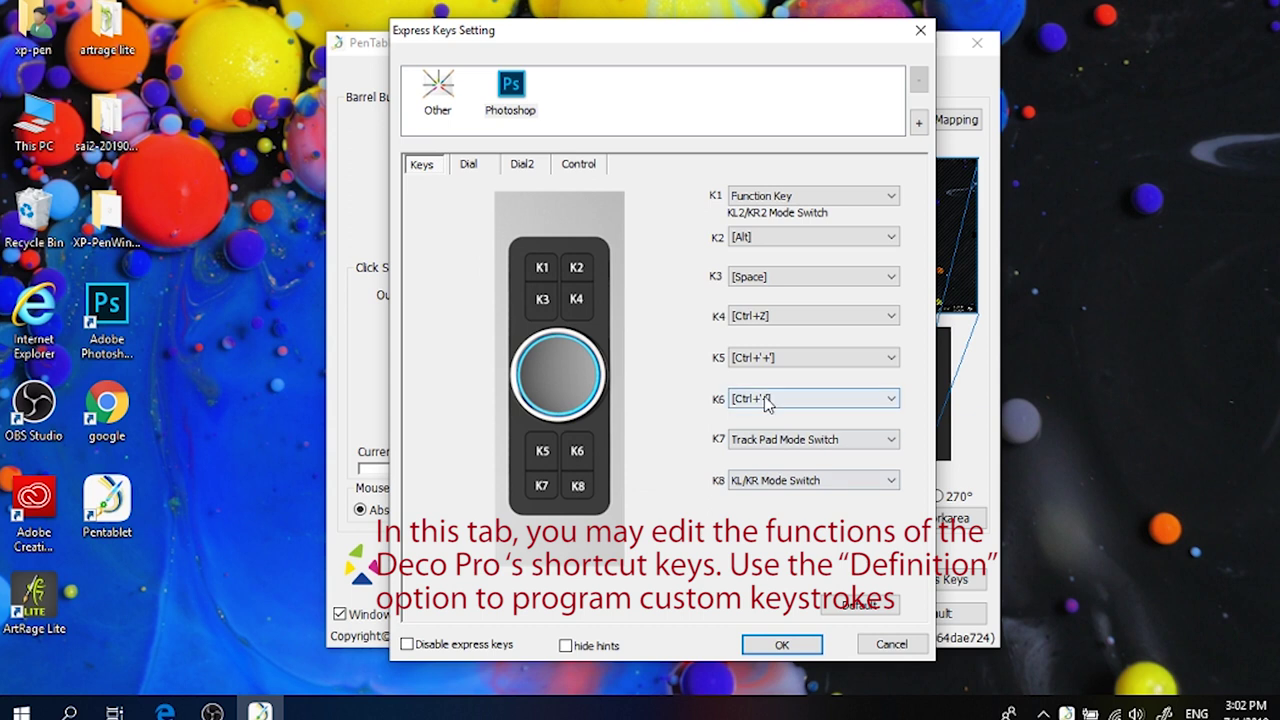
Set K2 to Function Key with No Action, and try Function Key for K5 without applying a function.
{"action": "left_click", "coordinate": [812, 237]}
{"action": "left_click", "coordinate": [790, 281]}
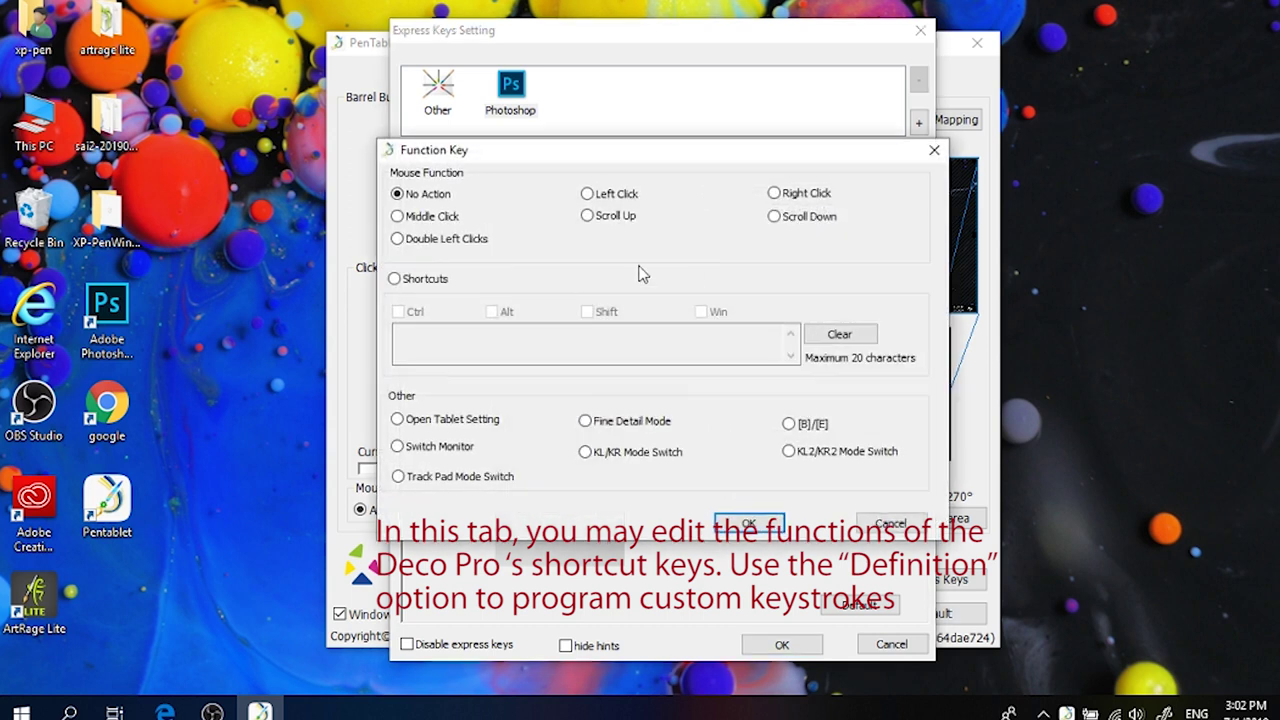
{"action": "left_click", "coordinate": [749, 523]}
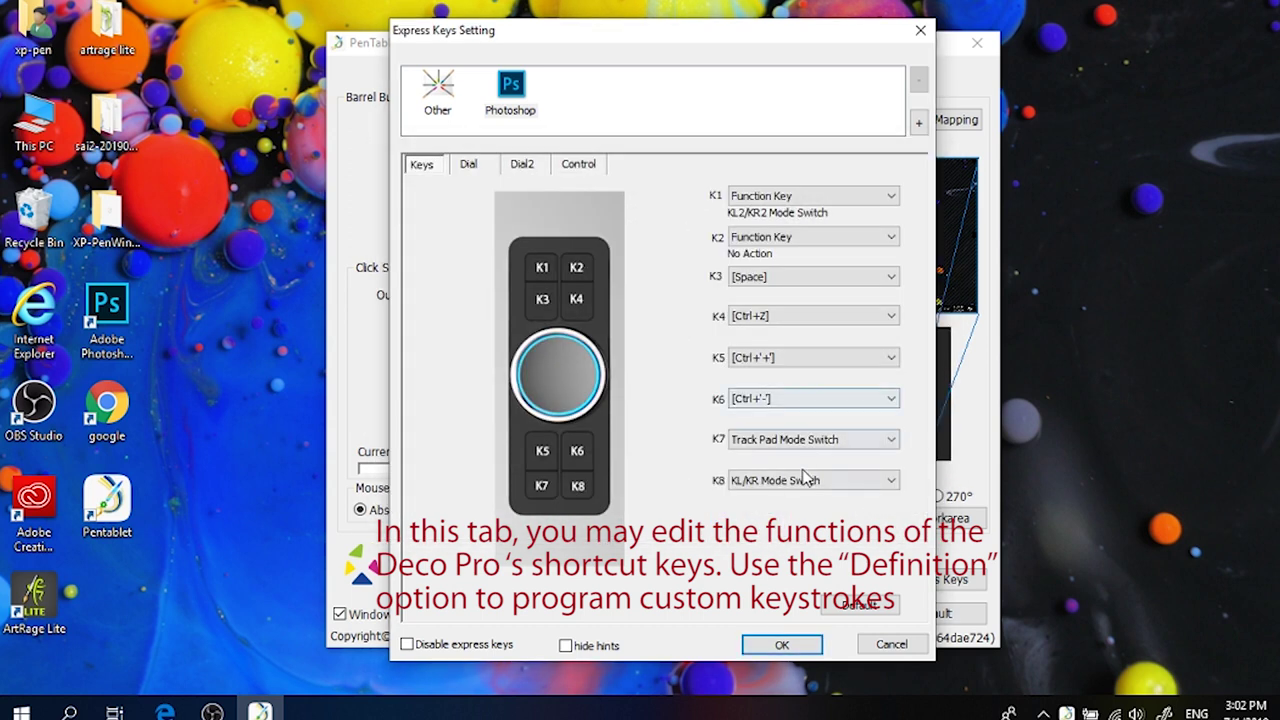
{"action": "left_click", "coordinate": [767, 362]}
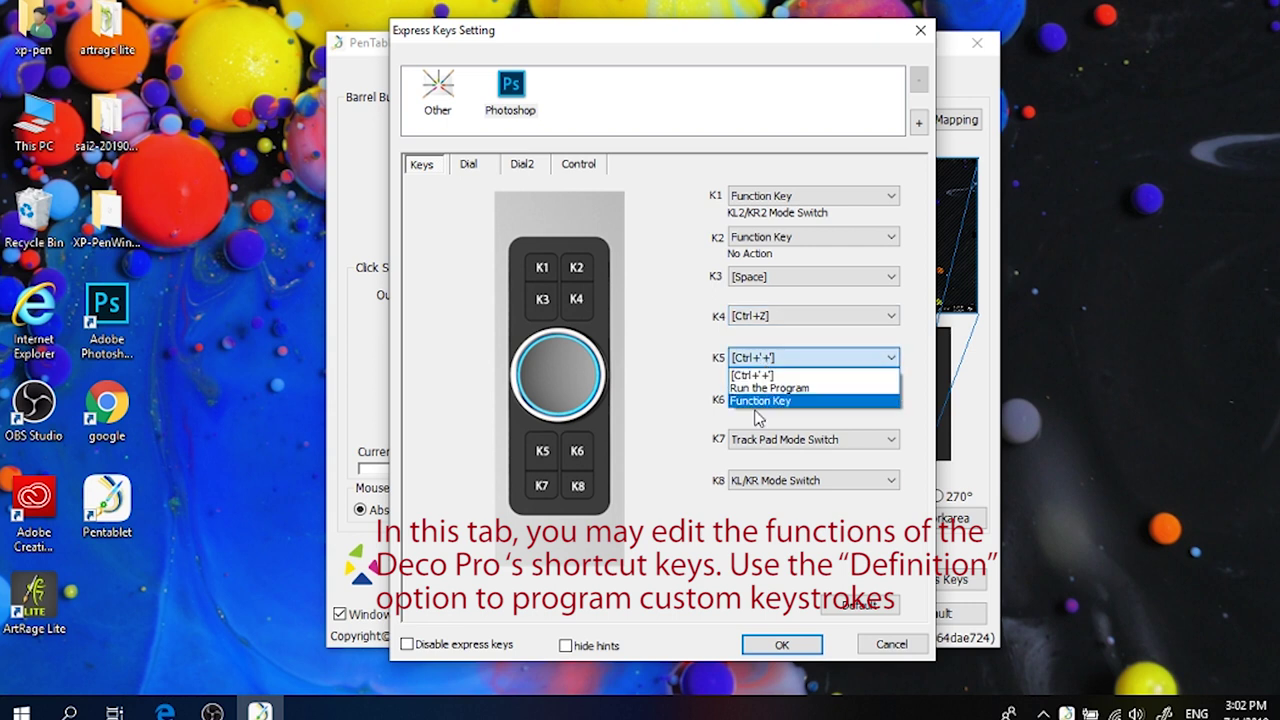
{"action": "left_click", "coordinate": [770, 400]}
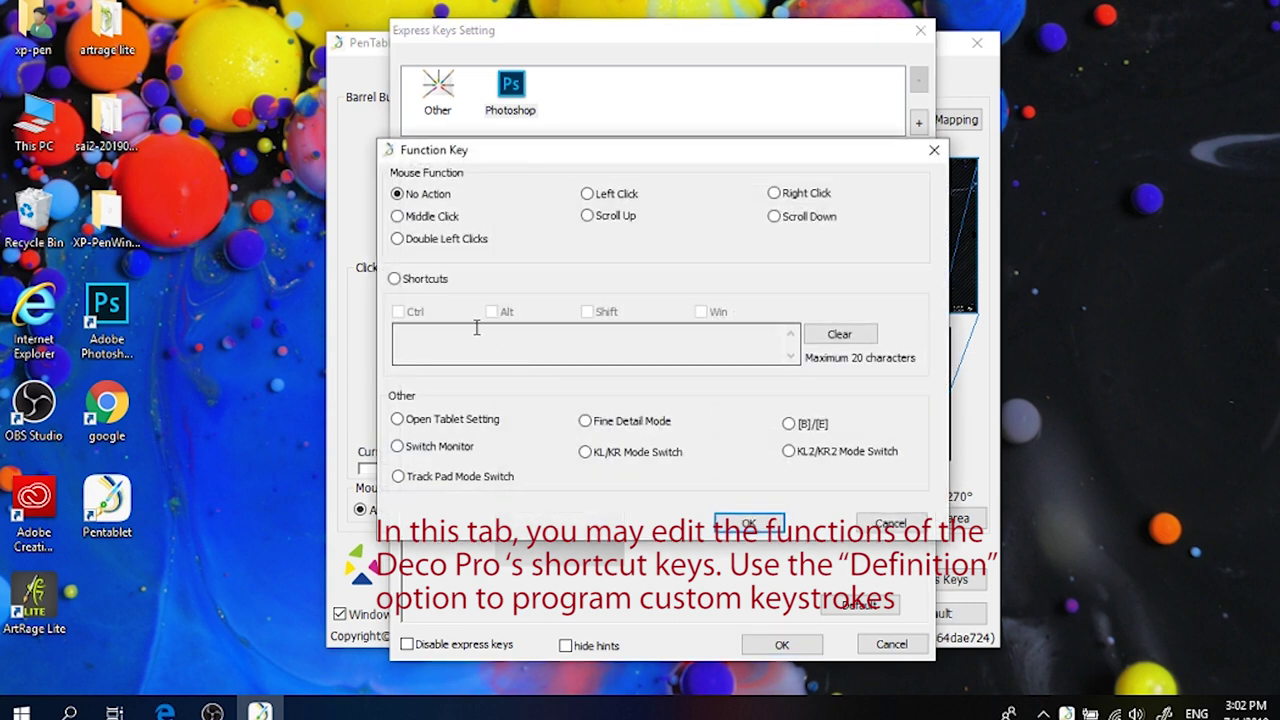
{"action": "left_click", "coordinate": [934, 149]}
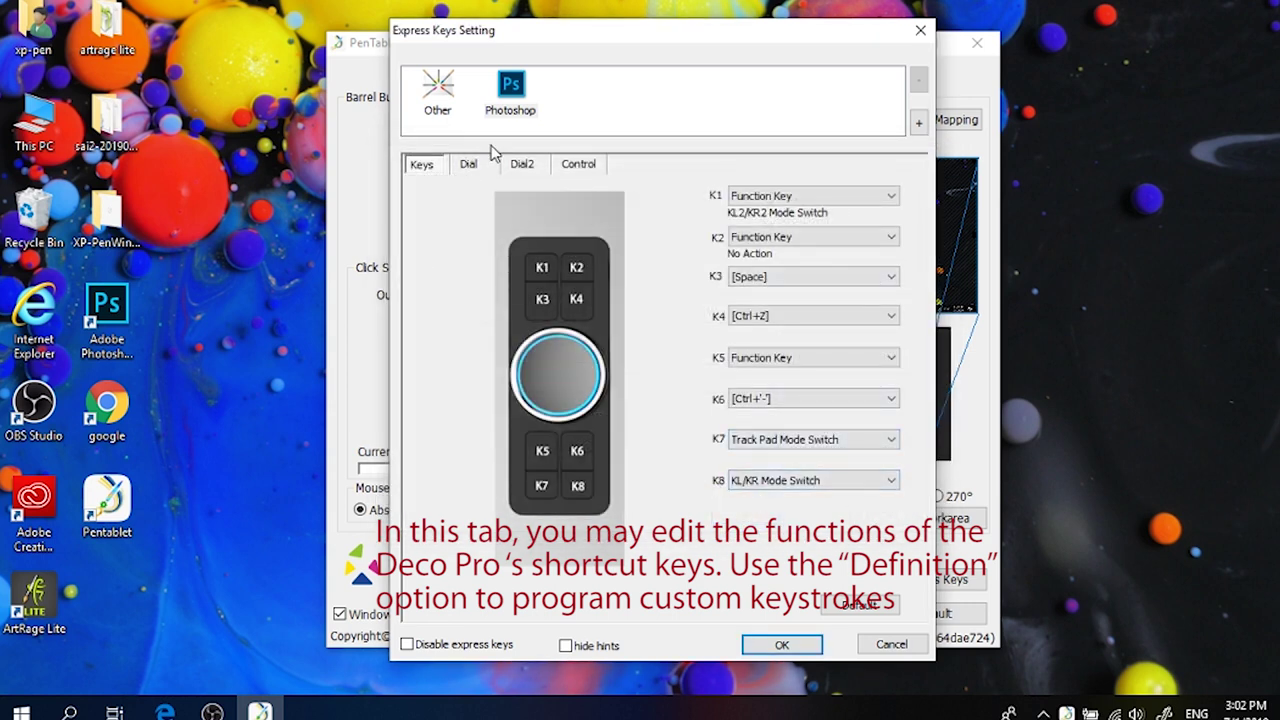
View the dial functions, return to the key assignments and remove the Photoshop program profile.
{"action": "left_click", "coordinate": [472, 168]}
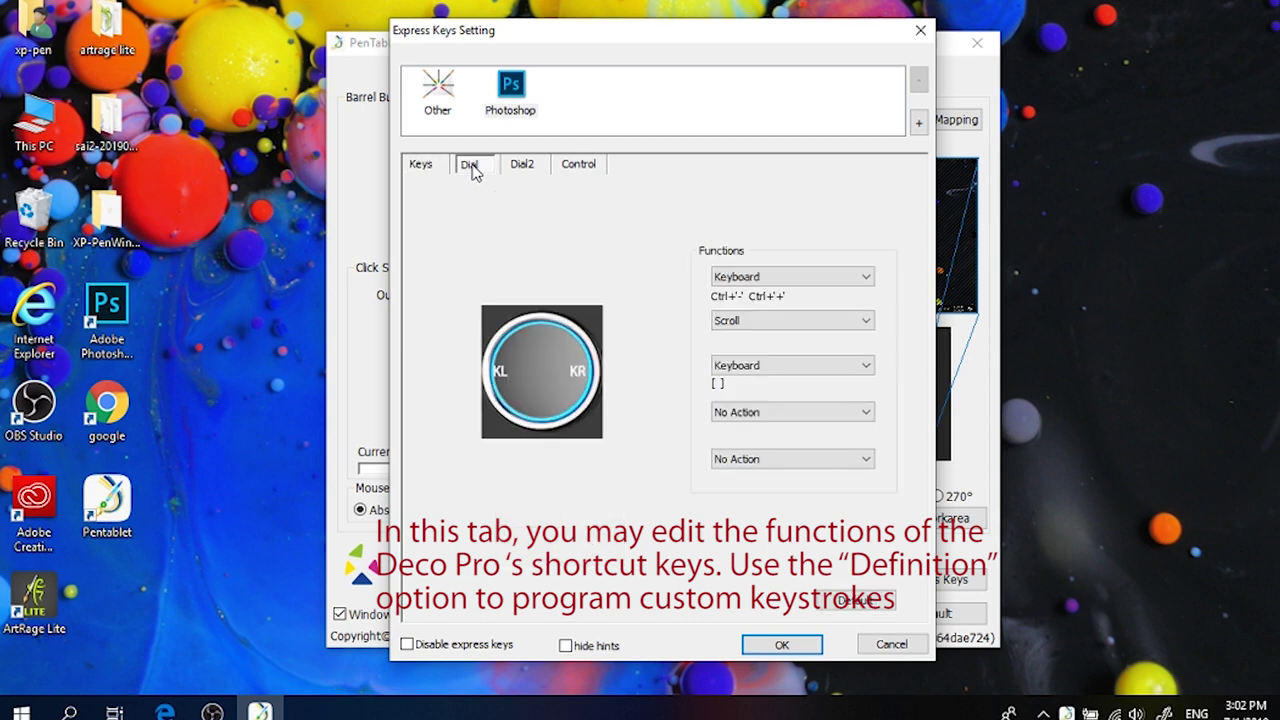
{"action": "left_click", "coordinate": [421, 164]}
{"action": "left_click", "coordinate": [918, 79]}
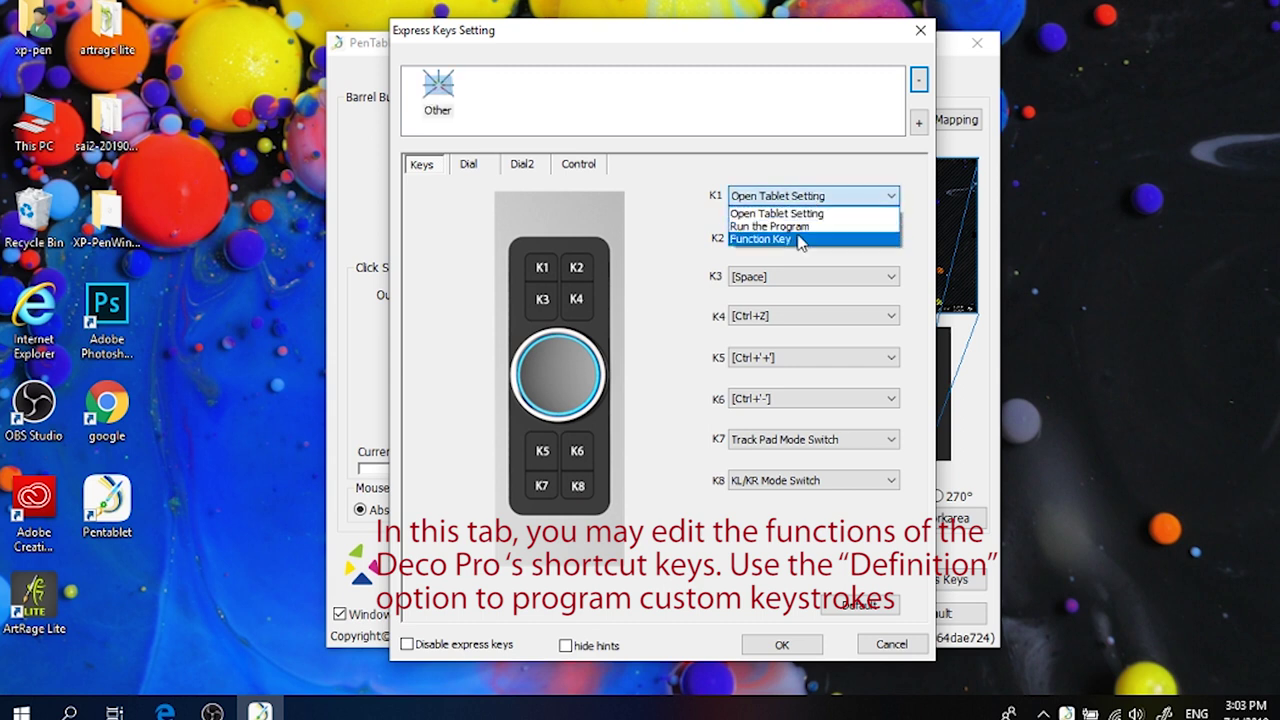
Try Middle Click as the function key for K1 in the Other profile and dismiss the choice without applying it.
{"action": "left_click", "coordinate": [800, 239]}
{"action": "left_click", "coordinate": [440, 219]}
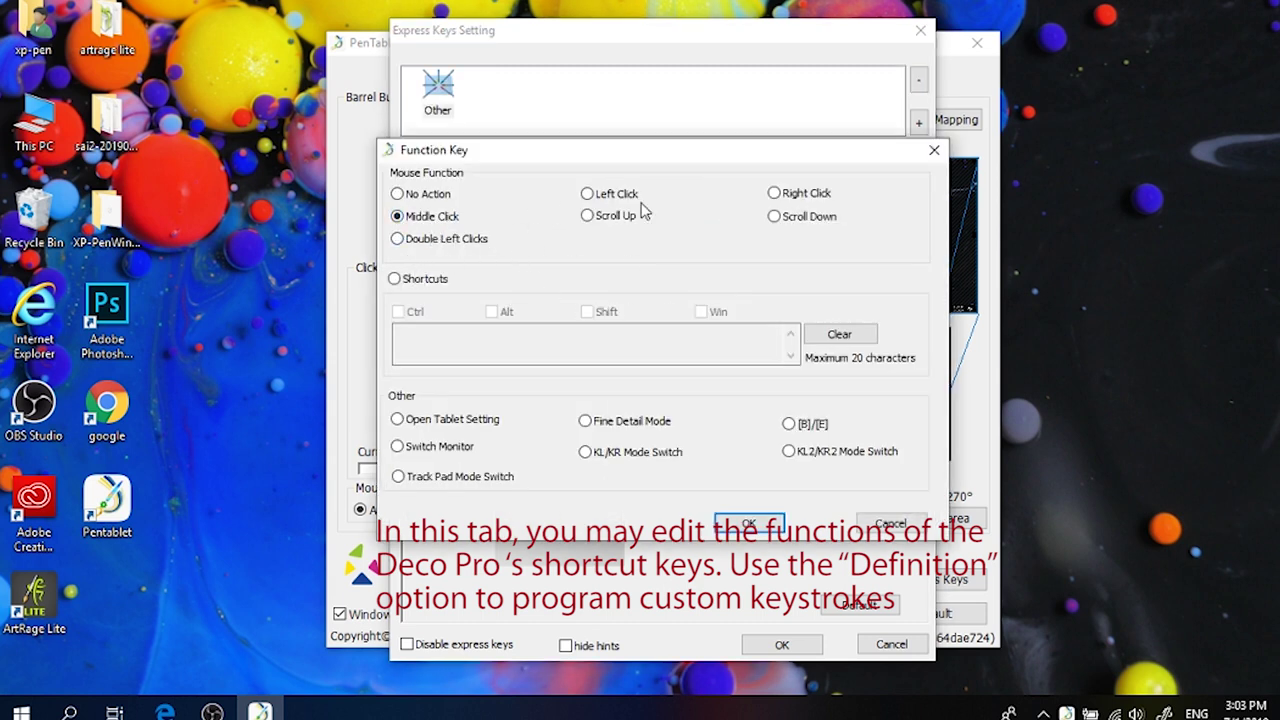
{"action": "left_click", "coordinate": [934, 150]}
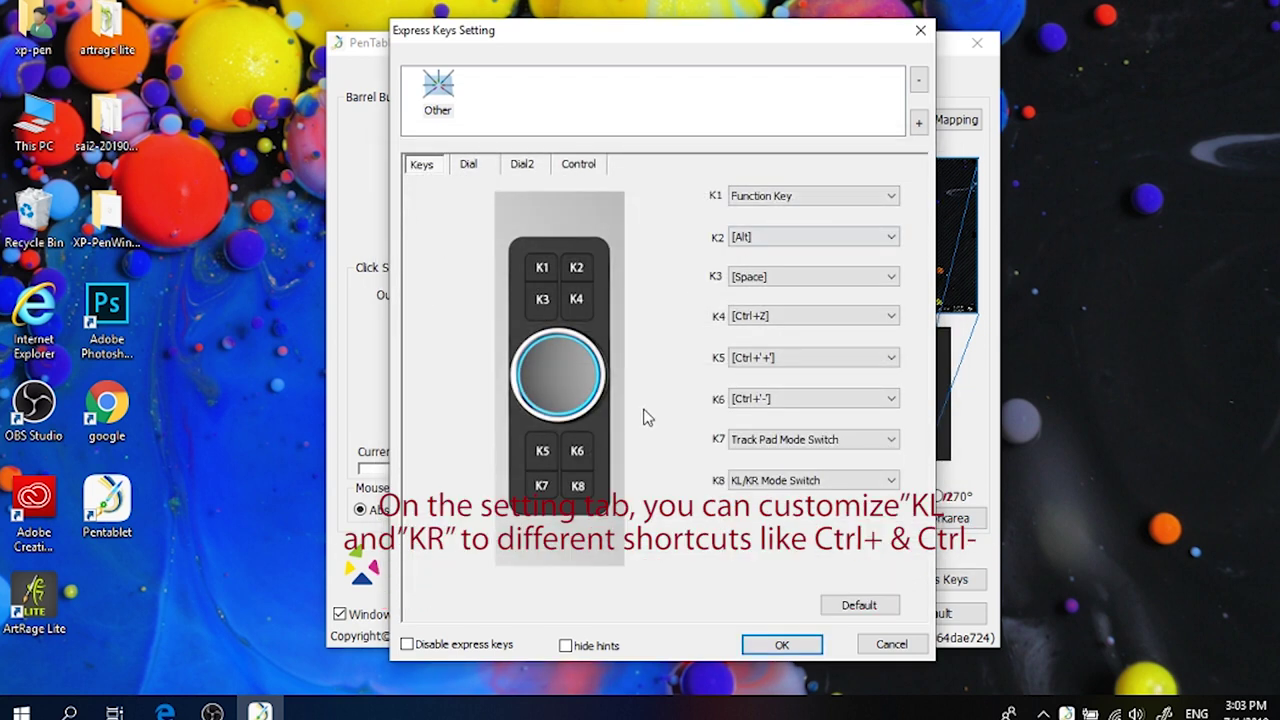
Set the first dial function to a keyboard combination named 2344, with [ for KL and ] for KR.
{"action": "left_click", "coordinate": [467, 166]}
{"action": "left_click", "coordinate": [778, 277]}
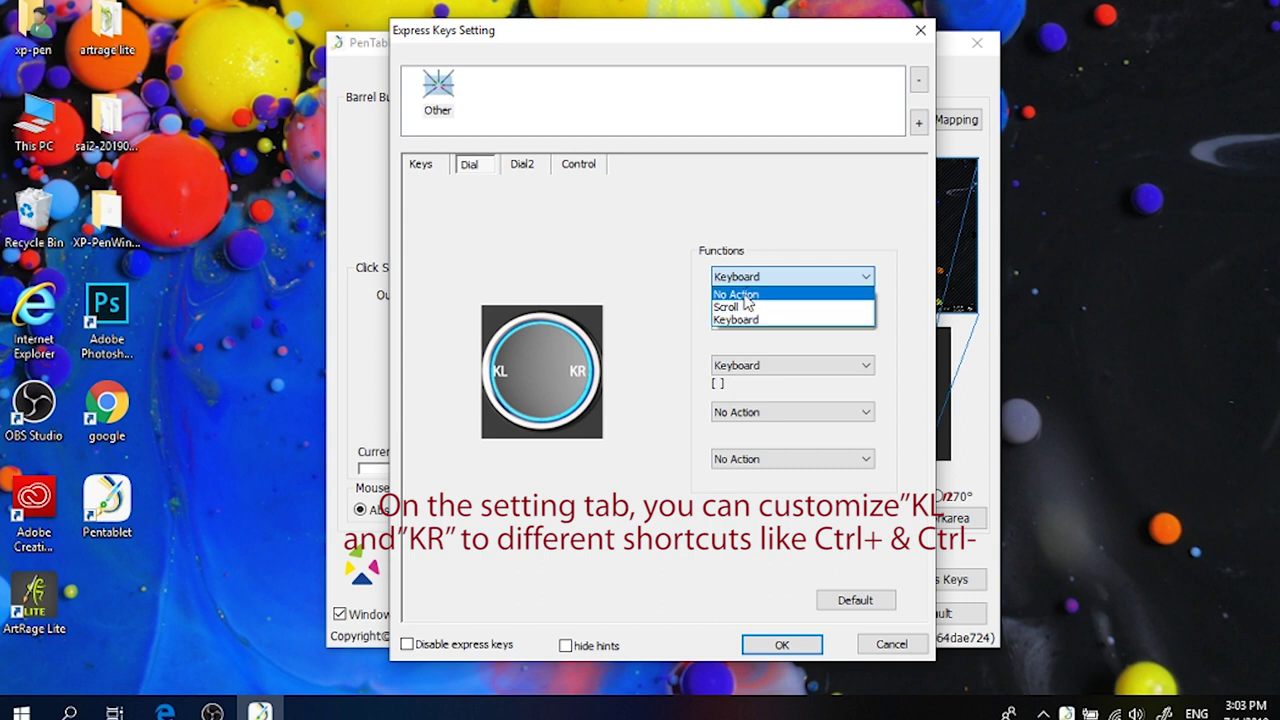
{"action": "left_click", "coordinate": [748, 320]}
{"action": "left_click", "coordinate": [534, 301]}
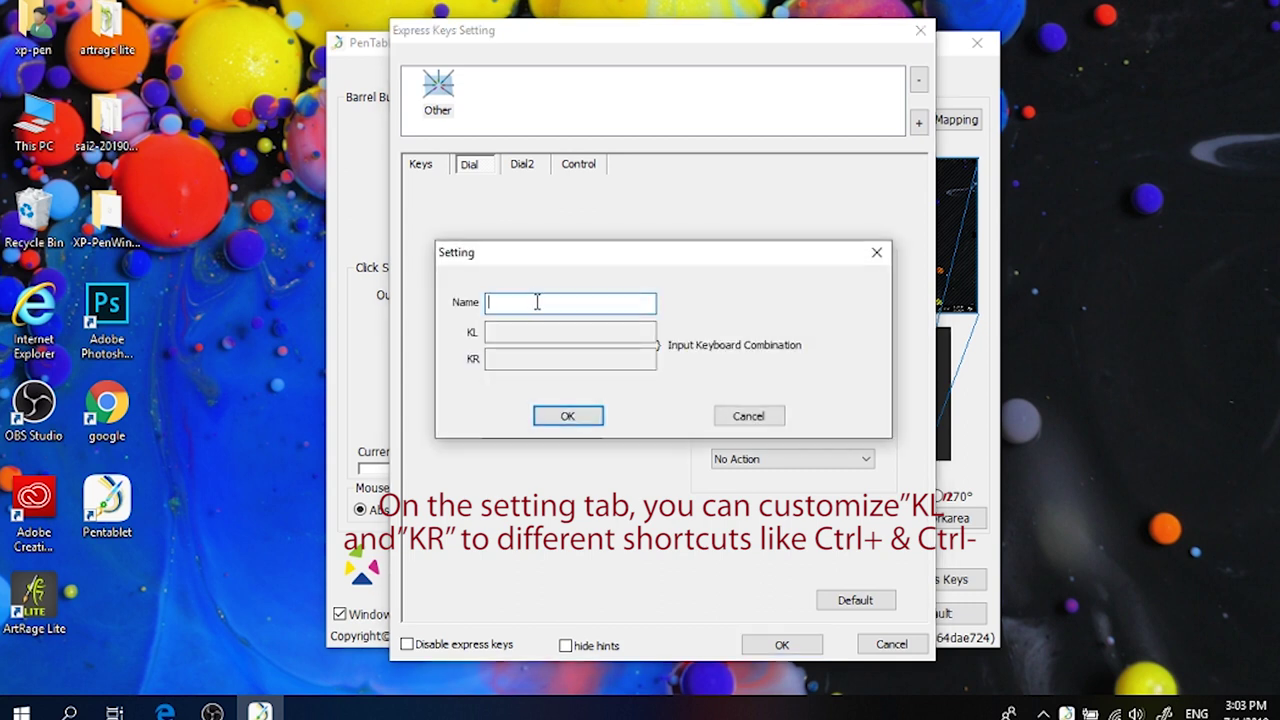
{"action": "left_click", "coordinate": [540, 327]}
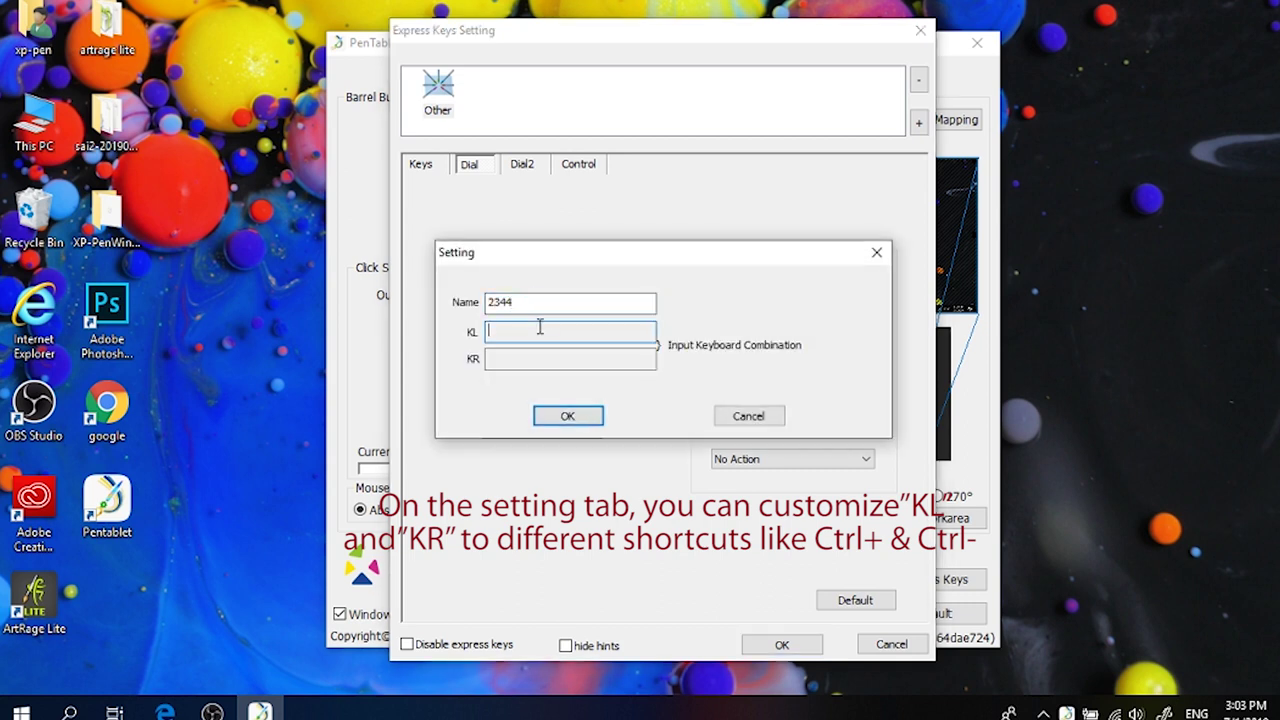
{"action": "left_click", "coordinate": [541, 357]}
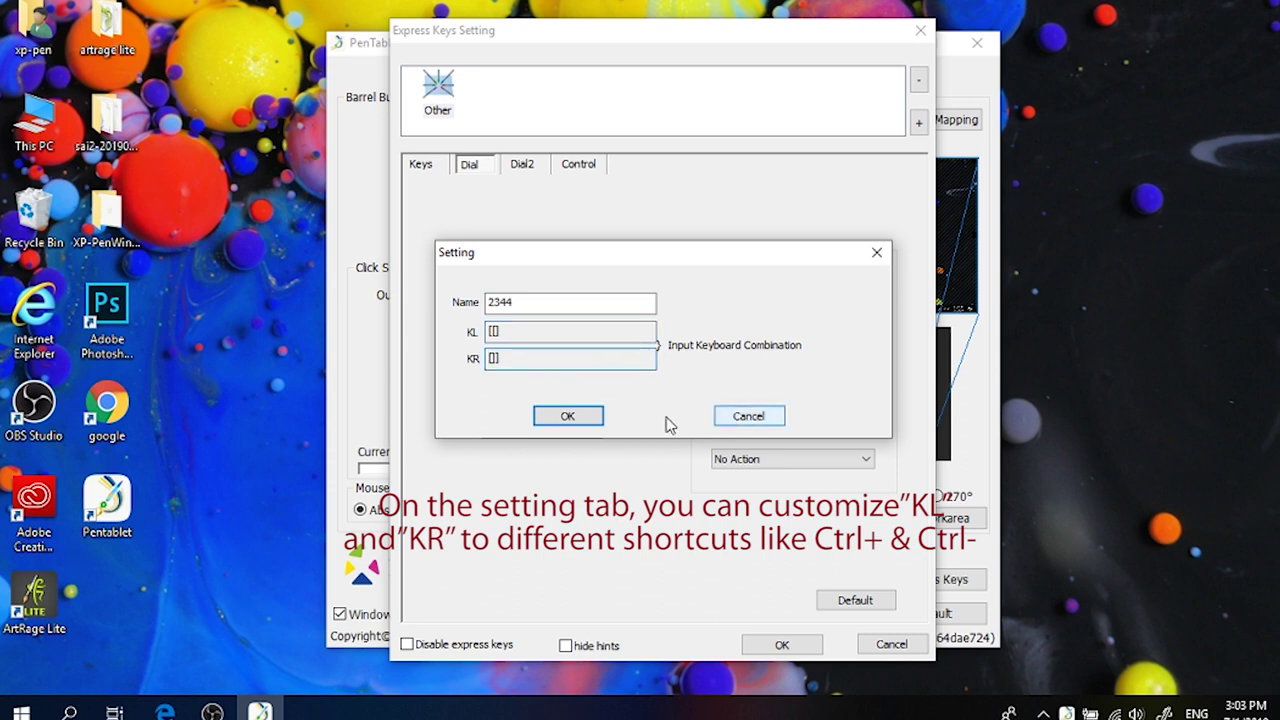
{"action": "left_click", "coordinate": [590, 416]}
Set the second dial function to a keyboard combination named 454, with Ctrl + = for KL and Ctrl + - for KR.
{"action": "left_click", "coordinate": [755, 322]}
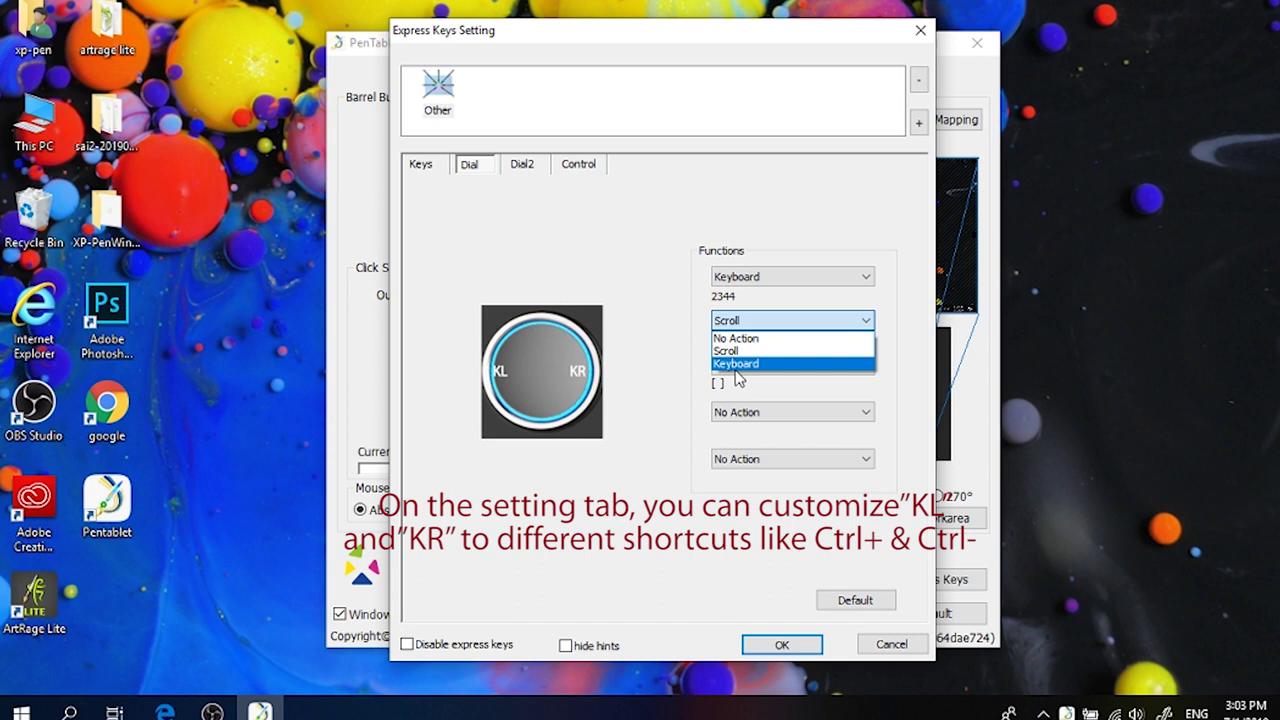
{"action": "left_click", "coordinate": [720, 364]}
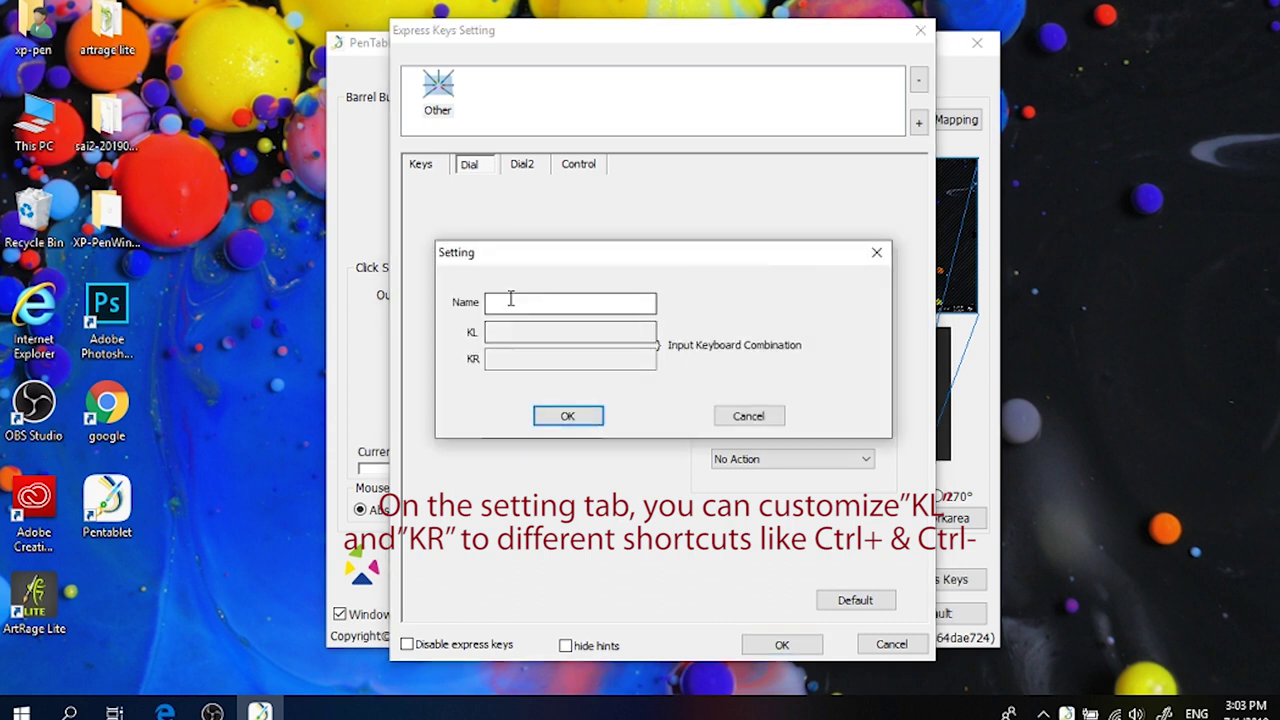
{"action": "left_click", "coordinate": [491, 331]}
{"action": "left_click", "coordinate": [516, 365]}
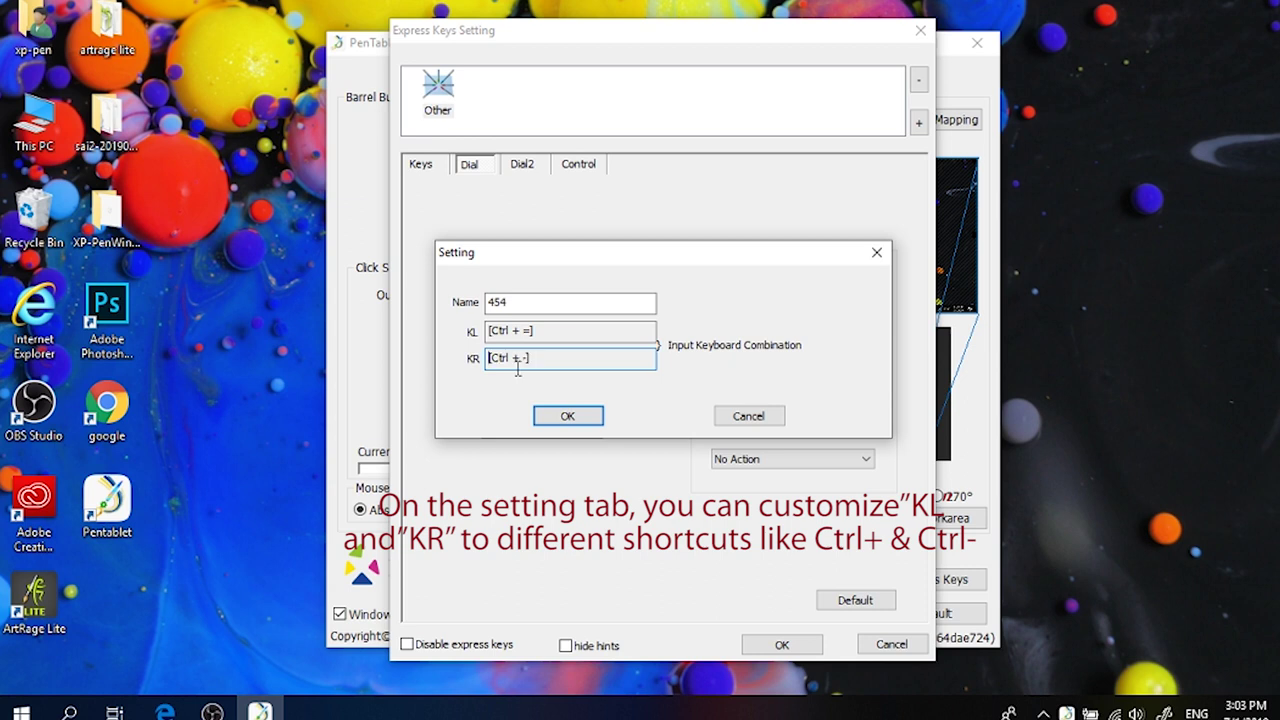
{"action": "left_click", "coordinate": [567, 415]}
Try the Mouse and Roller track pad modes for Dial2, then set the mode to Customised.
{"action": "left_click", "coordinate": [516, 167]}
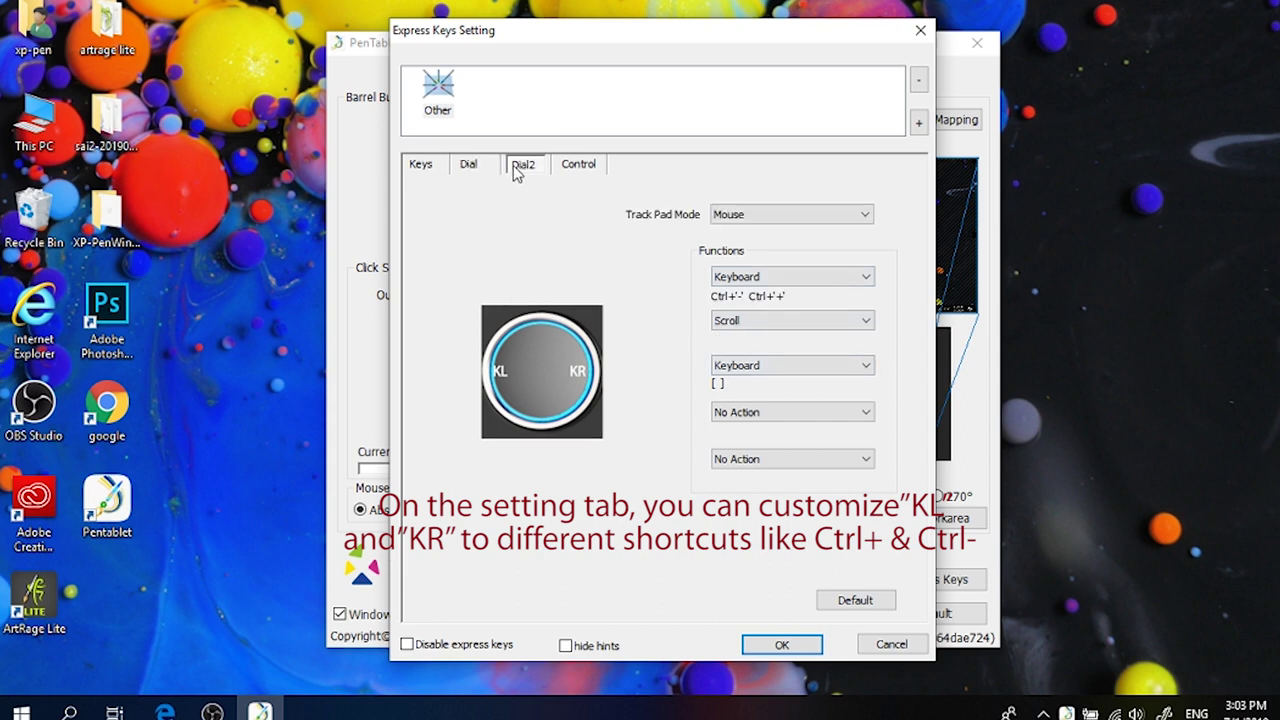
{"action": "left_click", "coordinate": [760, 218]}
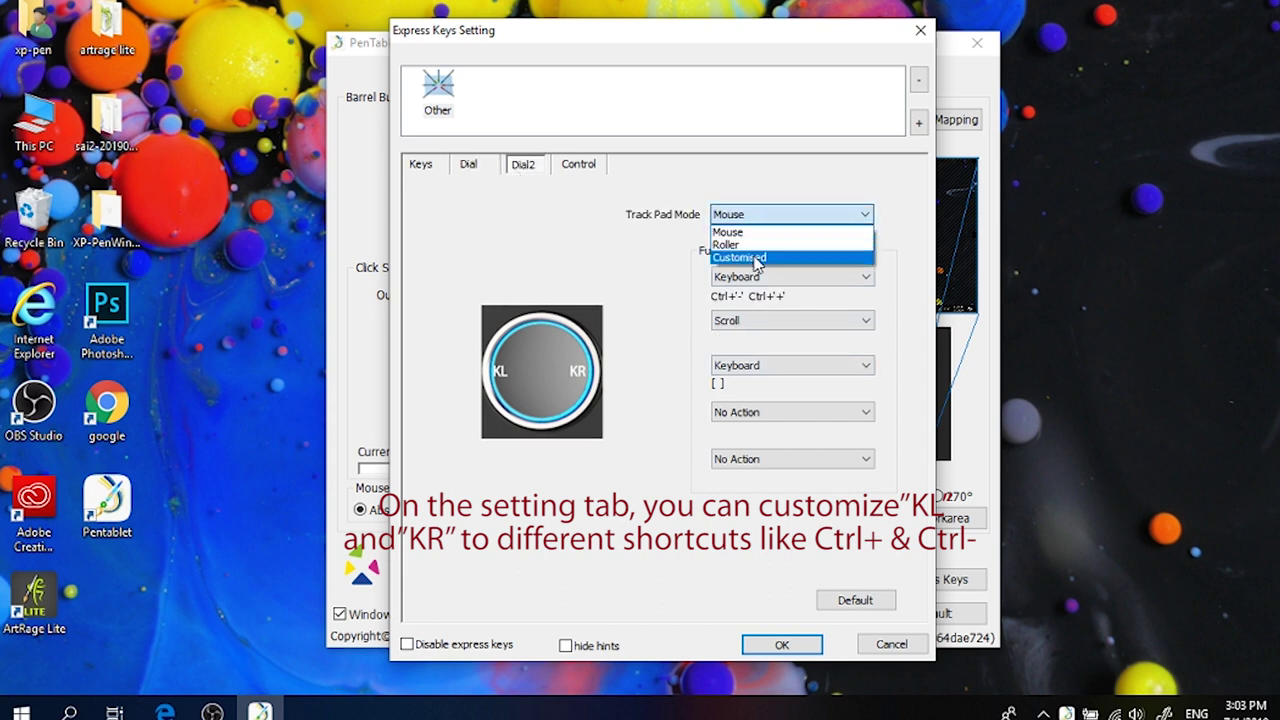
{"action": "left_click", "coordinate": [758, 236]}
{"action": "left_click", "coordinate": [758, 216]}
{"action": "left_click", "coordinate": [757, 244]}
{"action": "left_click", "coordinate": [757, 216]}
{"action": "left_click", "coordinate": [757, 257]}
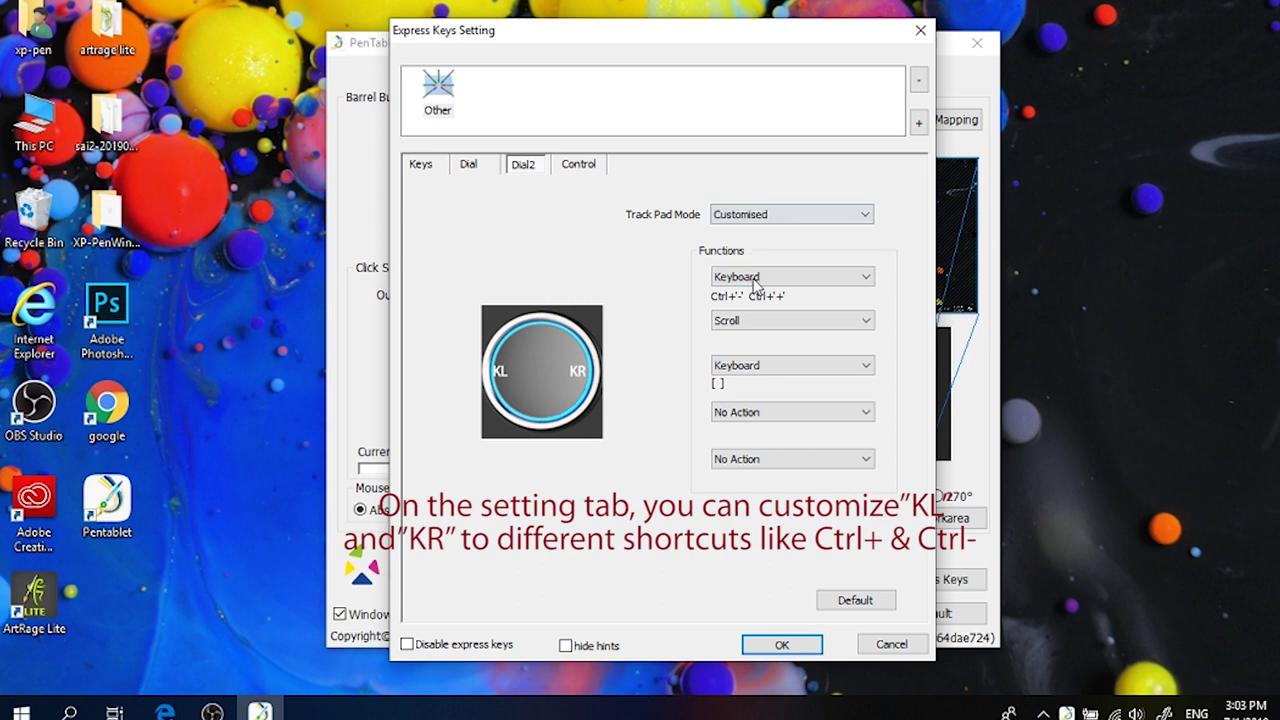
Set the first Dial2 function to a keyboard combination named 566, with Alt + S for KL and Alt for KR.
{"action": "left_click", "coordinate": [755, 280]}
{"action": "left_click", "coordinate": [753, 320]}
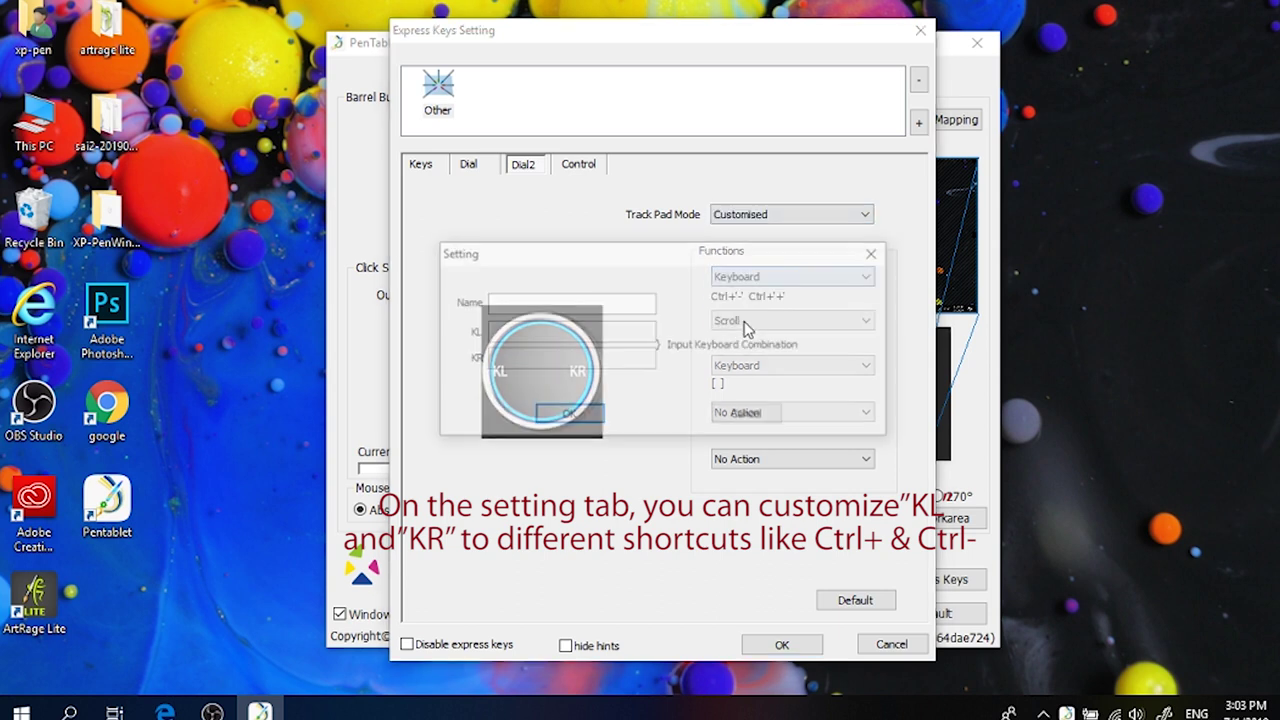
{"action": "left_click", "coordinate": [530, 302]}
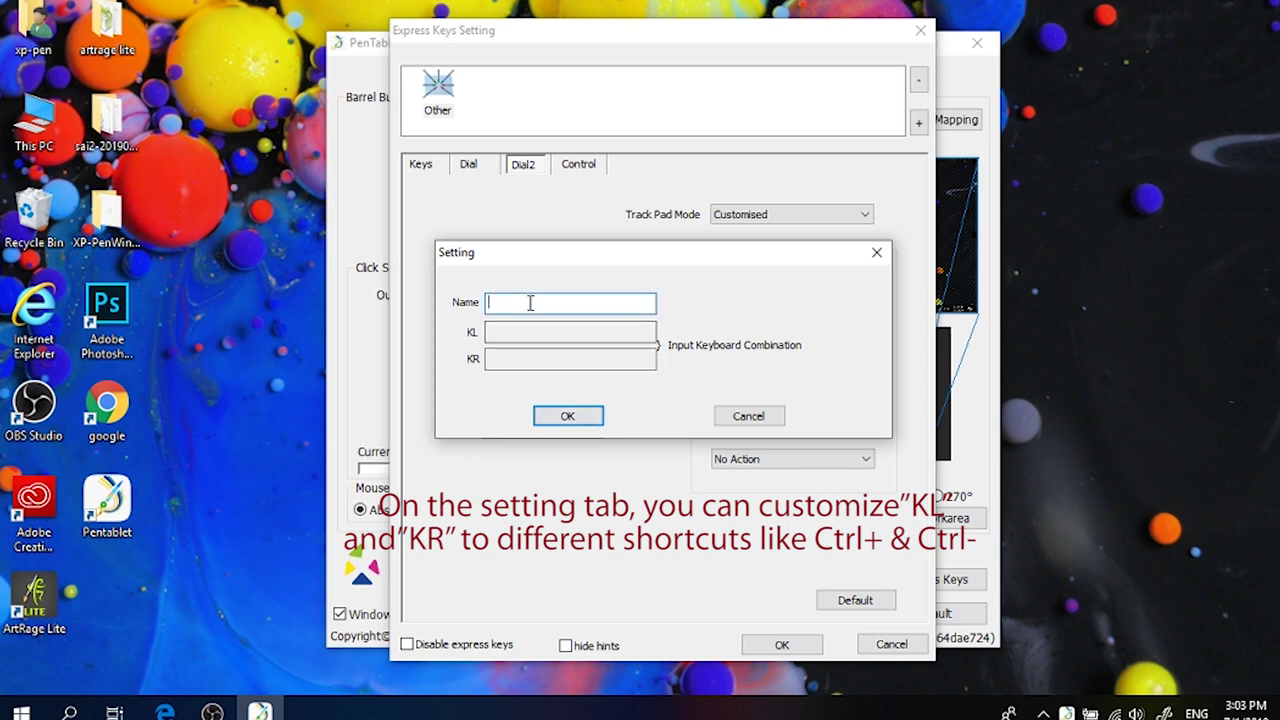
{"action": "type", "text": "566"}
{"action": "left_click", "coordinate": [531, 331]}
{"action": "left_click", "coordinate": [520, 357]}
{"action": "key", "text": "alt"}
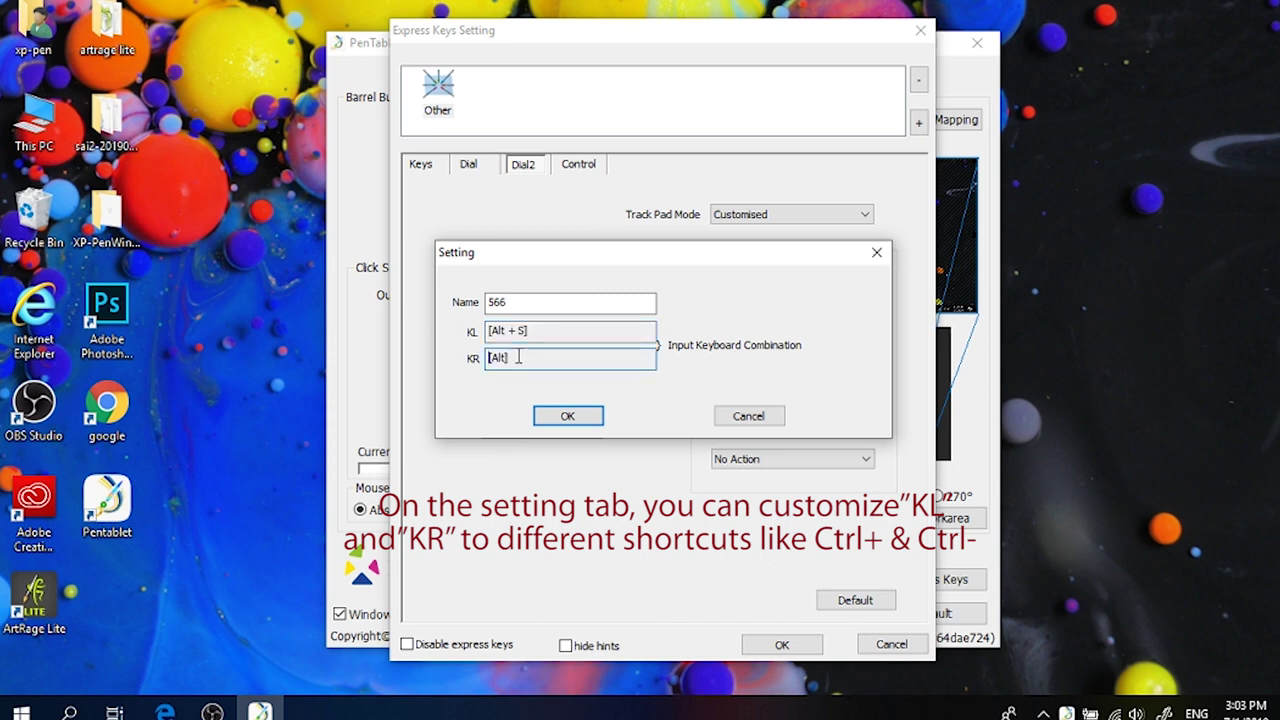
{"action": "left_click", "coordinate": [564, 413]}
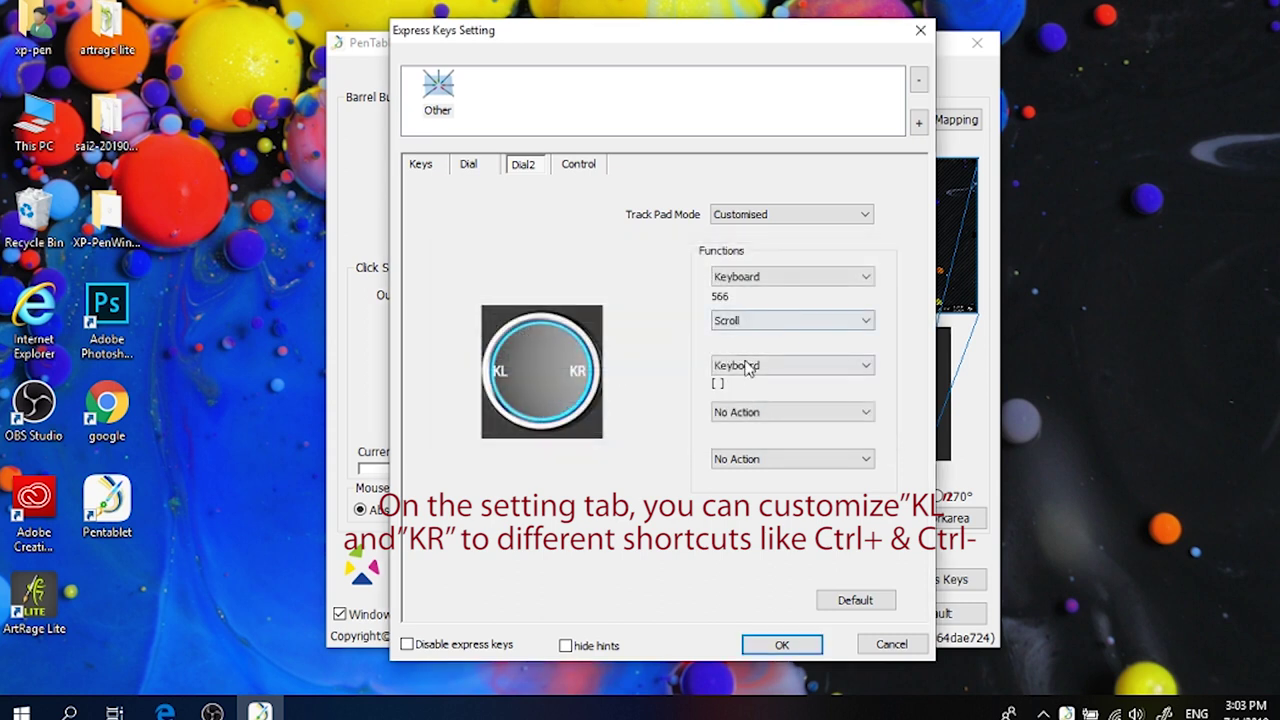
Adjust the Wheel Light and Tablet Light brightness levels in the express key control settings.
{"action": "left_click", "coordinate": [581, 165]}
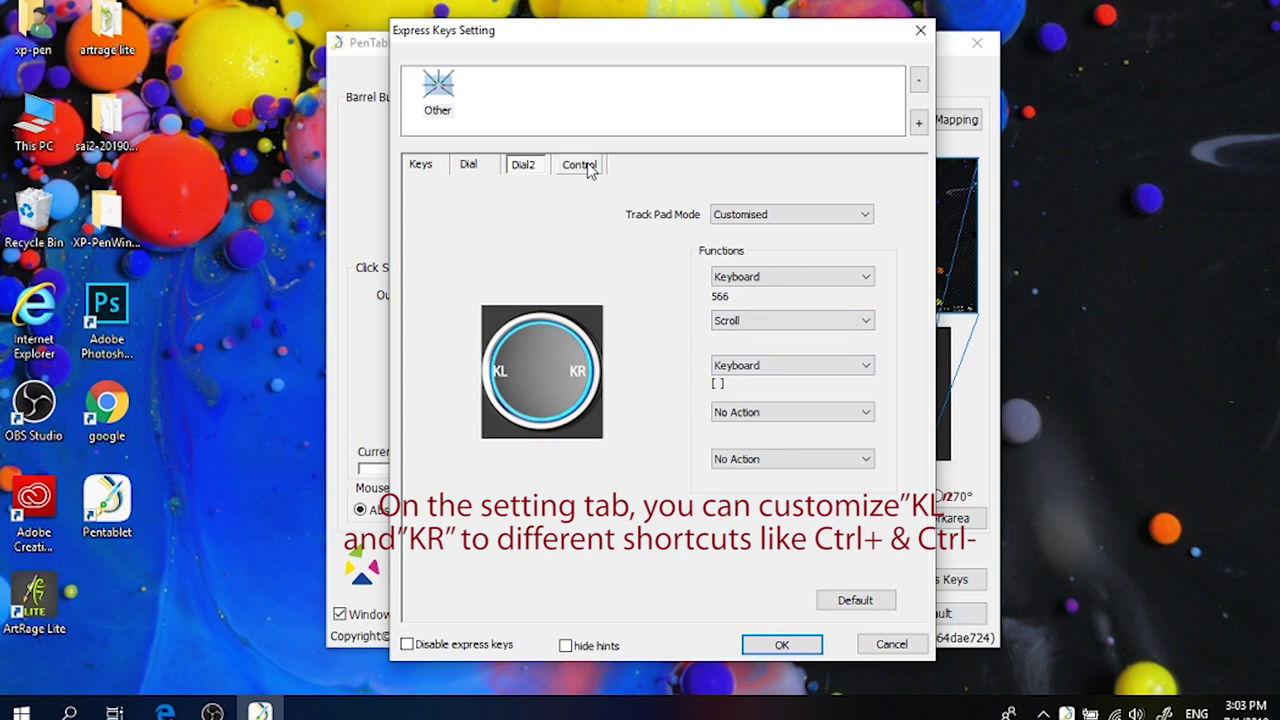
{"action": "left_click", "coordinate": [613, 228]}
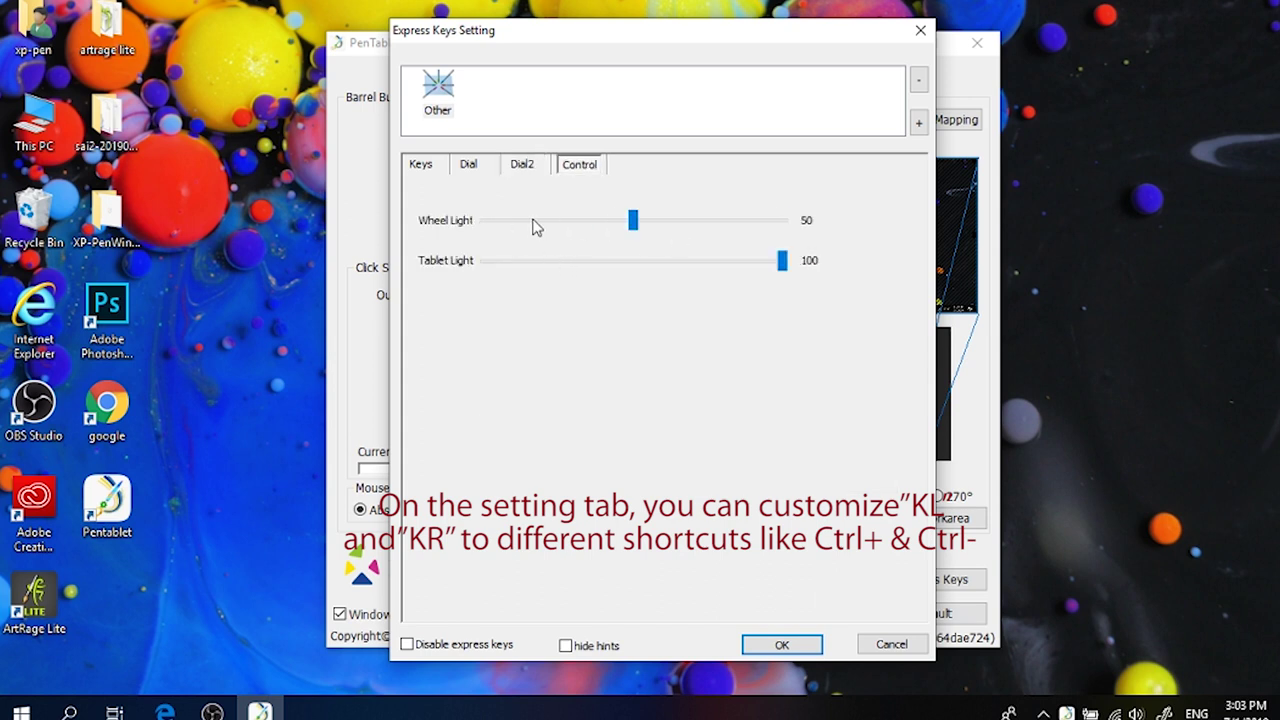
{"action": "left_click", "coordinate": [495, 229]}
{"action": "left_click", "coordinate": [500, 267]}
{"action": "left_click", "coordinate": [512, 270]}
{"action": "left_click", "coordinate": [667, 268]}
{"action": "left_click", "coordinate": [780, 270]}
{"action": "left_click", "coordinate": [604, 230]}
Restore the default assignments for keys K1 to K8 and review the Dial, Dial2 and Control settings.
{"action": "left_click", "coordinate": [419, 167]}
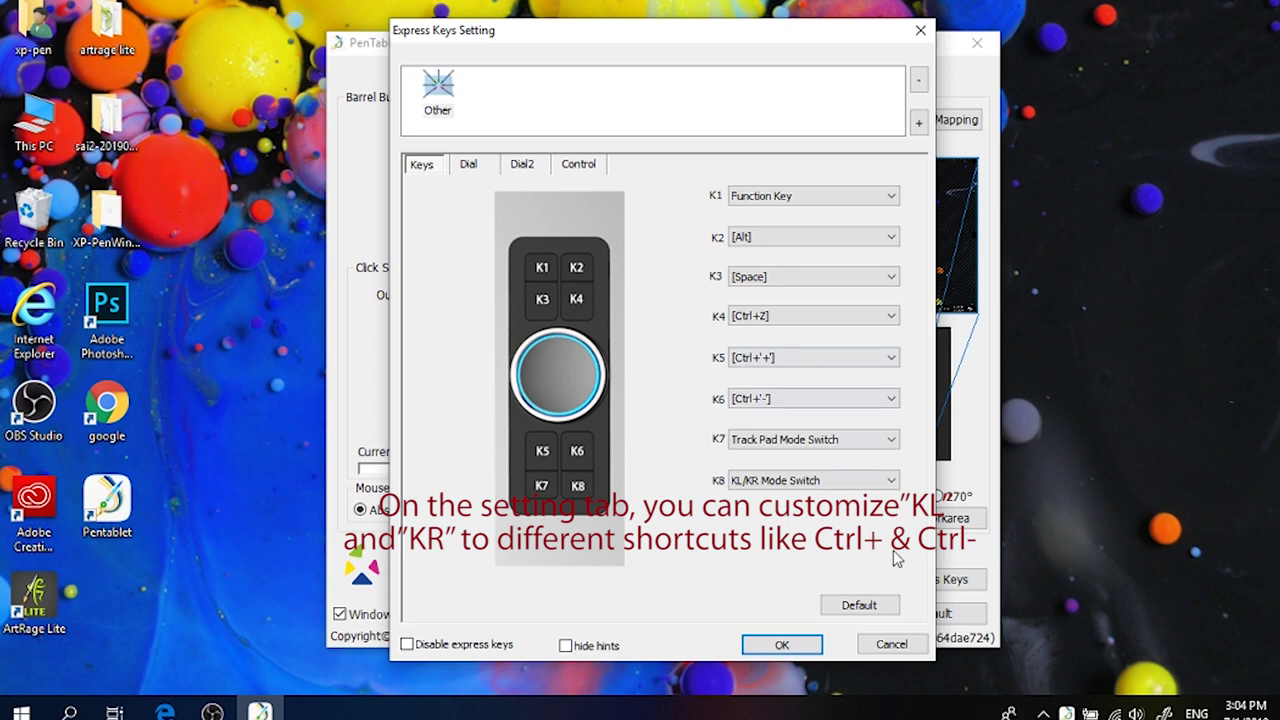
{"action": "left_click", "coordinate": [858, 605]}
{"action": "left_click", "coordinate": [467, 167]}
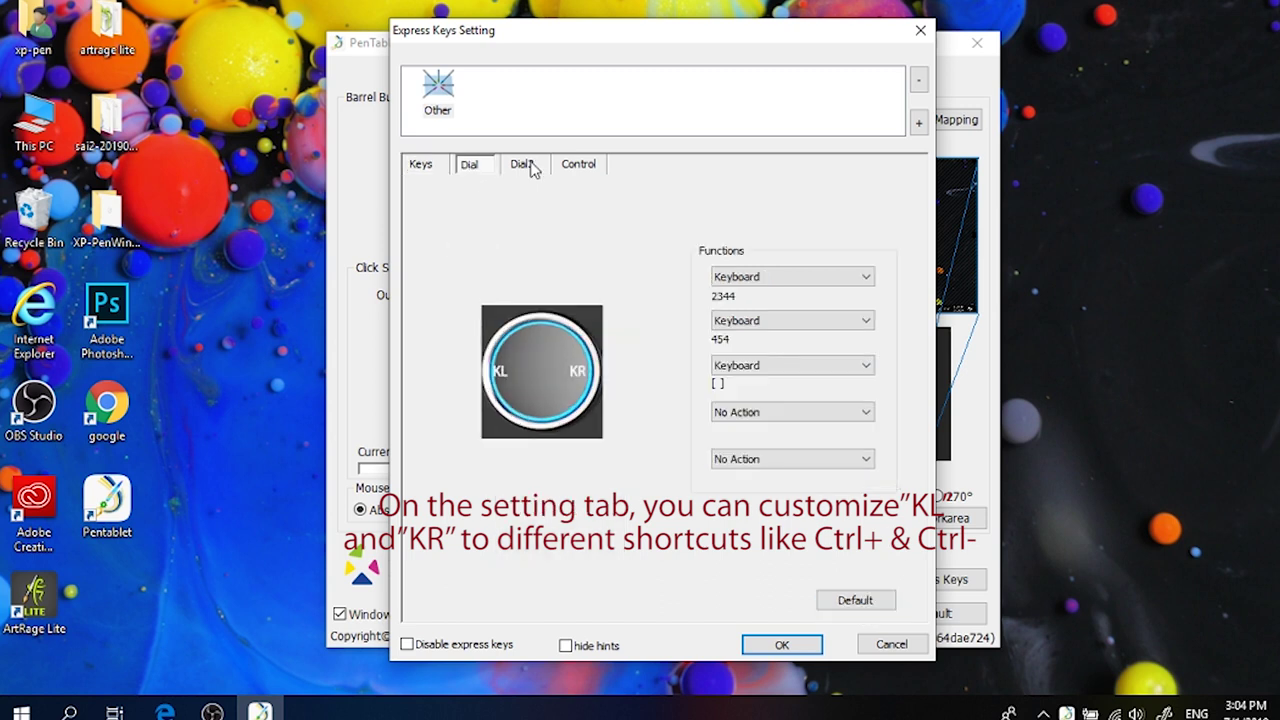
{"action": "left_click", "coordinate": [522, 165]}
{"action": "left_click", "coordinate": [578, 165]}
{"action": "left_click", "coordinate": [522, 165]}
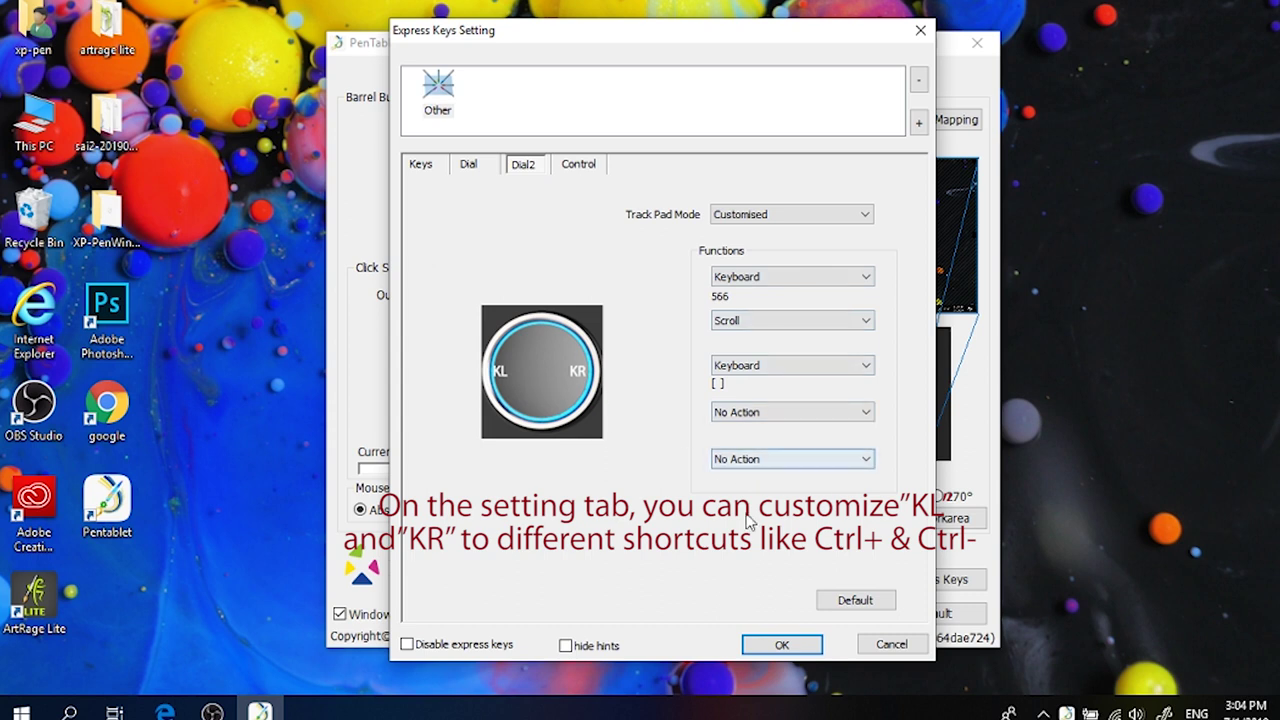
Restore the Dial2 defaults and the main tablet defaults, saving and closing the driver settings.
{"action": "left_click", "coordinate": [824, 600]}
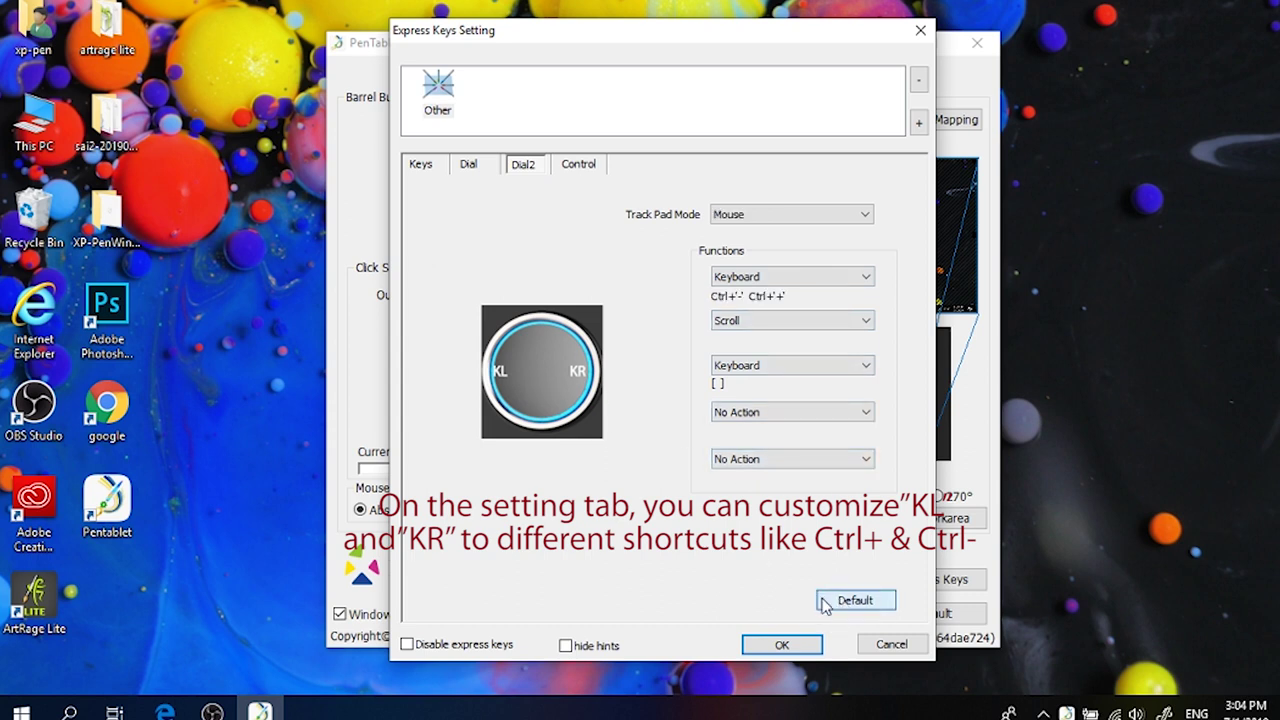
{"action": "left_click", "coordinate": [782, 644]}
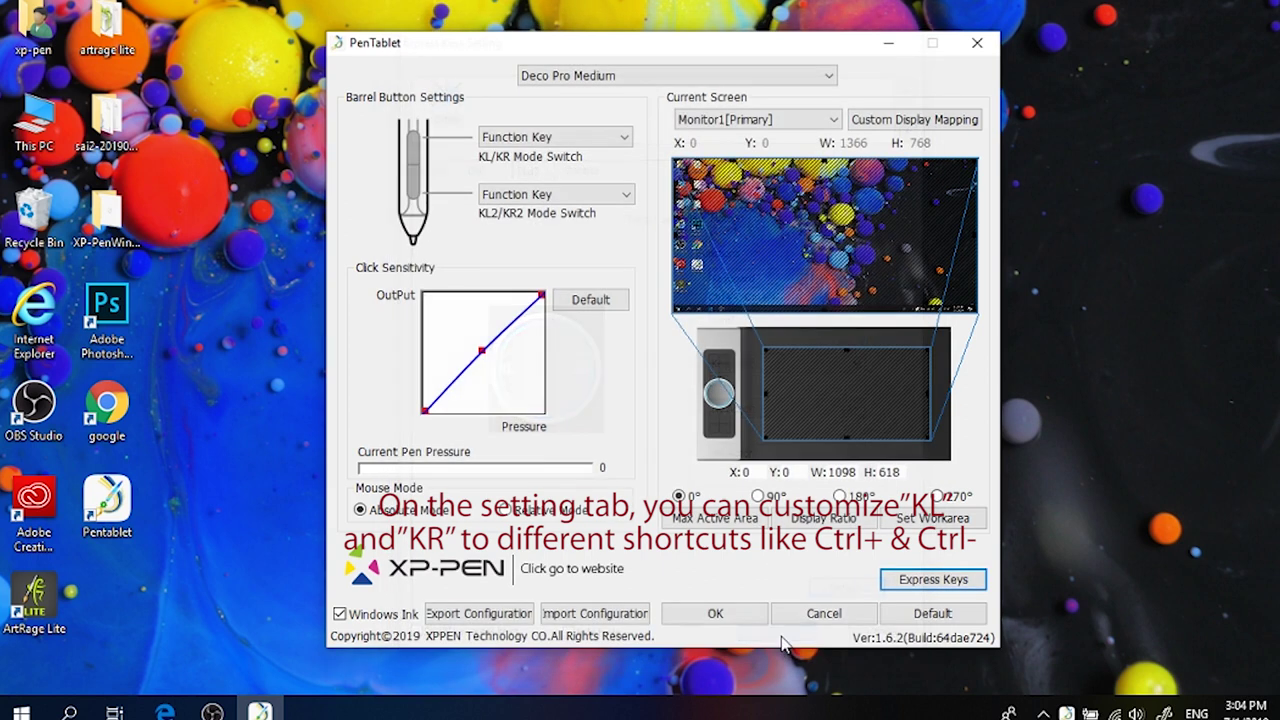
{"action": "left_click", "coordinate": [944, 616]}
{"action": "left_click", "coordinate": [728, 610]}
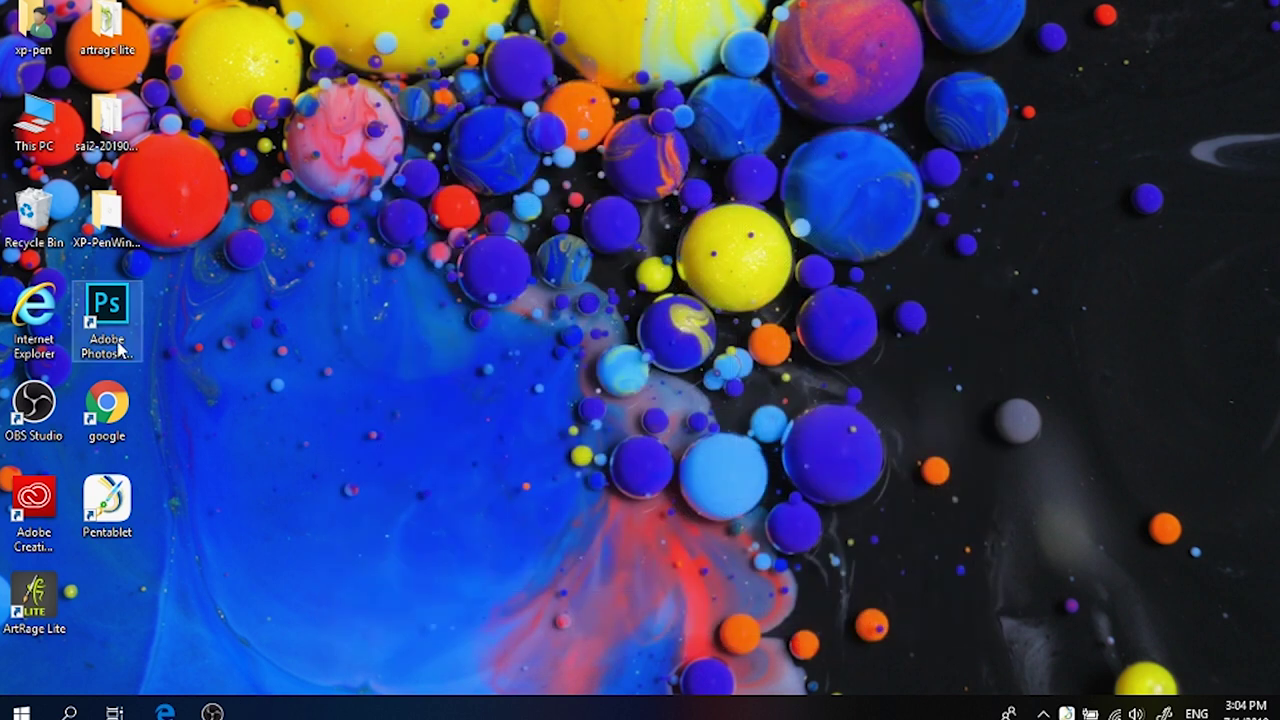
Switch to Adobe Photoshop and create a 1000 x 1000 px document from the Art & Illustration 1000 pixel grid preset.
{"action": "double_click", "coordinate": [119, 345]}
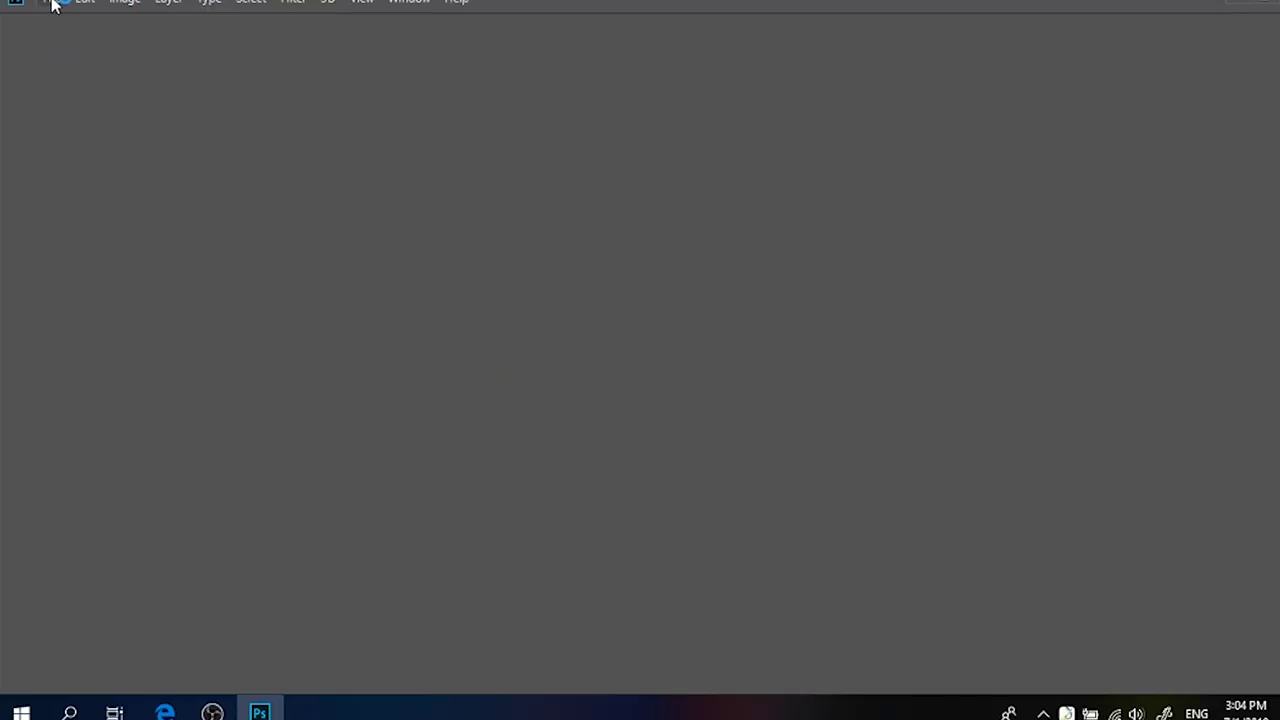
{"action": "left_click", "coordinate": [55, 5]}
{"action": "left_click", "coordinate": [412, 56]}
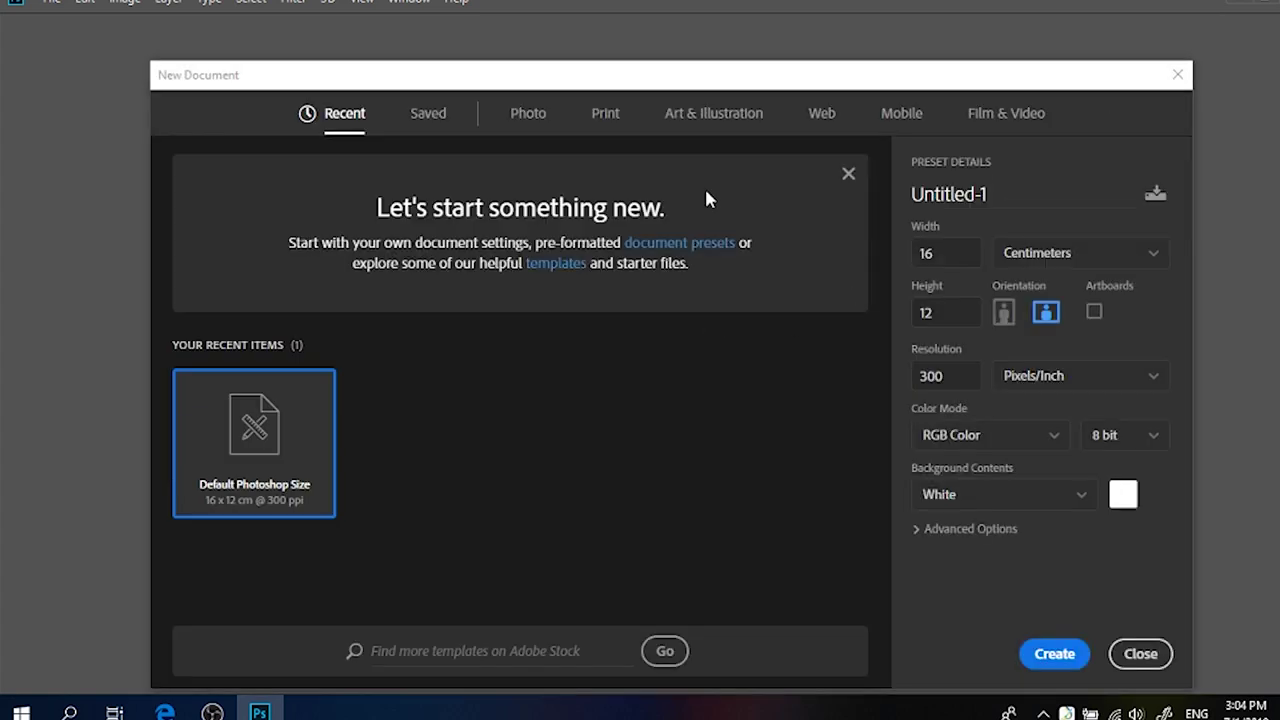
{"action": "left_click", "coordinate": [713, 116]}
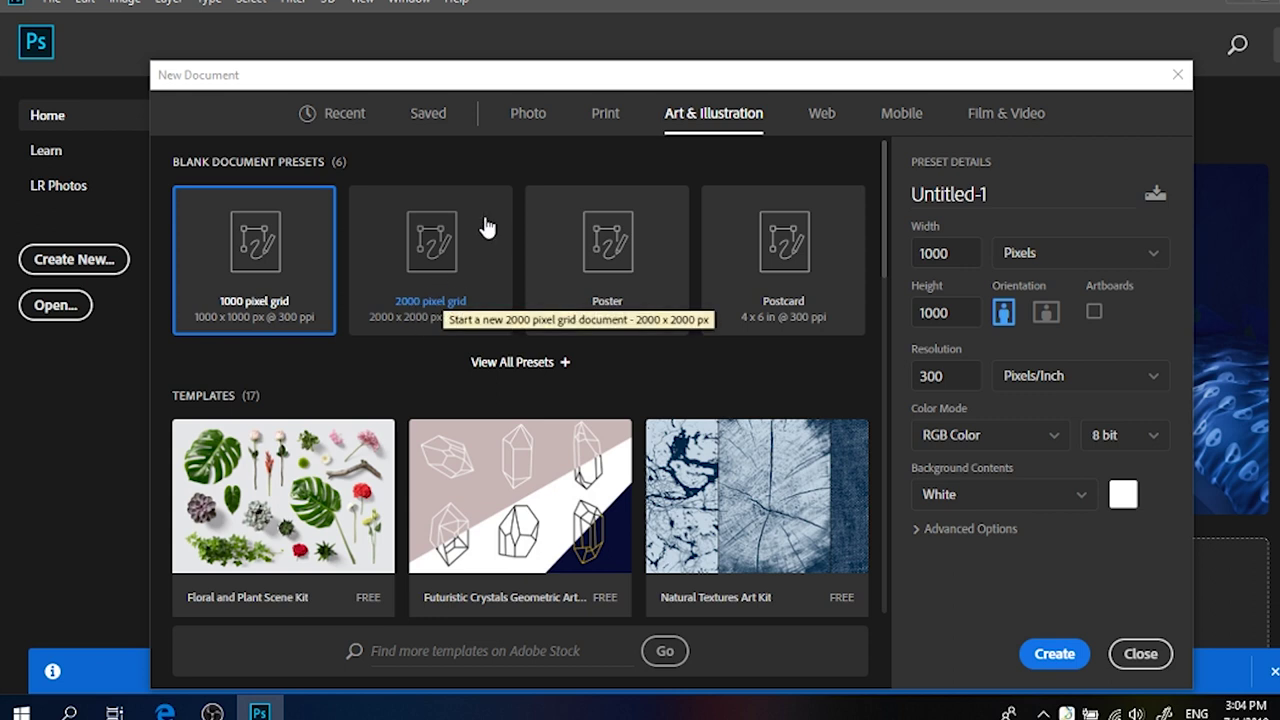
{"action": "left_click", "coordinate": [1057, 651]}
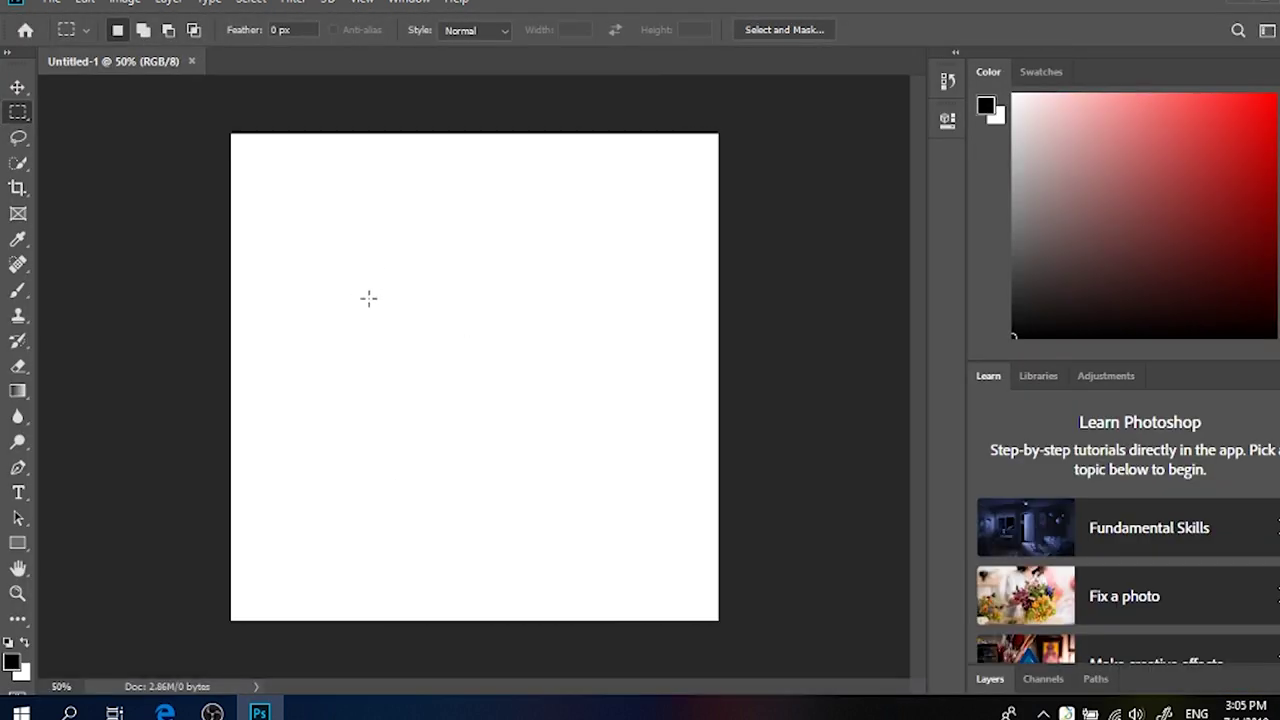
Clear the marquee selection and draw several thin black freehand test strokes across the canvas with the Brush tool.
{"action": "mouse_move", "coordinate": [371, 298]}
{"action": "left_mouse_down"}
{"action": "mouse_move", "coordinate": [390, 333]}
{"action": "mouse_move", "coordinate": [413, 295]}
{"action": "mouse_move", "coordinate": [456, 388]}
{"action": "left_mouse_up"}
{"action": "left_click", "coordinate": [18, 289]}
{"action": "key", "text": "ctrl+d"}
{"action": "left_click_drag", "start_coordinate": [441, 279], "coordinate": [527, 452]}
{"action": "mouse_move", "coordinate": [310, 216]}
{"action": "left_mouse_down"}
{"action": "mouse_move", "coordinate": [364, 204]}
{"action": "mouse_move", "coordinate": [524, 316]}
{"action": "left_mouse_up"}
{"action": "mouse_move", "coordinate": [510, 248]}
{"action": "left_mouse_down"}
{"action": "mouse_move", "coordinate": [546, 283]}
{"action": "mouse_move", "coordinate": [560, 482]}
{"action": "left_mouse_up"}
{"action": "left_click_drag", "start_coordinate": [584, 276], "coordinate": [618, 482]}
{"action": "mouse_move", "coordinate": [538, 485]}
{"action": "left_mouse_down"}
{"action": "mouse_move", "coordinate": [507, 457]}
{"action": "mouse_move", "coordinate": [320, 423]}
{"action": "mouse_move", "coordinate": [289, 334]}
{"action": "mouse_move", "coordinate": [558, 277]}
{"action": "left_mouse_up"}
Enlarge the brush to 40 px and draw thicker curved, looping and wavy pressure test strokes over the canvas.
{"action": "key", "text": "bracketright"}
{"action": "key", "text": "bracketright"}
{"action": "key", "text": "bracketright"}
{"action": "mouse_move", "coordinate": [500, 172]}
{"action": "left_mouse_down"}
{"action": "mouse_move", "coordinate": [584, 284]}
{"action": "mouse_move", "coordinate": [617, 486]}
{"action": "left_mouse_up"}
{"action": "mouse_move", "coordinate": [574, 385]}
{"action": "left_mouse_down"}
{"action": "mouse_move", "coordinate": [566, 488]}
{"action": "mouse_move", "coordinate": [598, 558]}
{"action": "left_mouse_up"}
{"action": "mouse_move", "coordinate": [515, 533]}
{"action": "left_mouse_down"}
{"action": "mouse_move", "coordinate": [414, 528]}
{"action": "mouse_move", "coordinate": [349, 255]}
{"action": "left_mouse_up"}
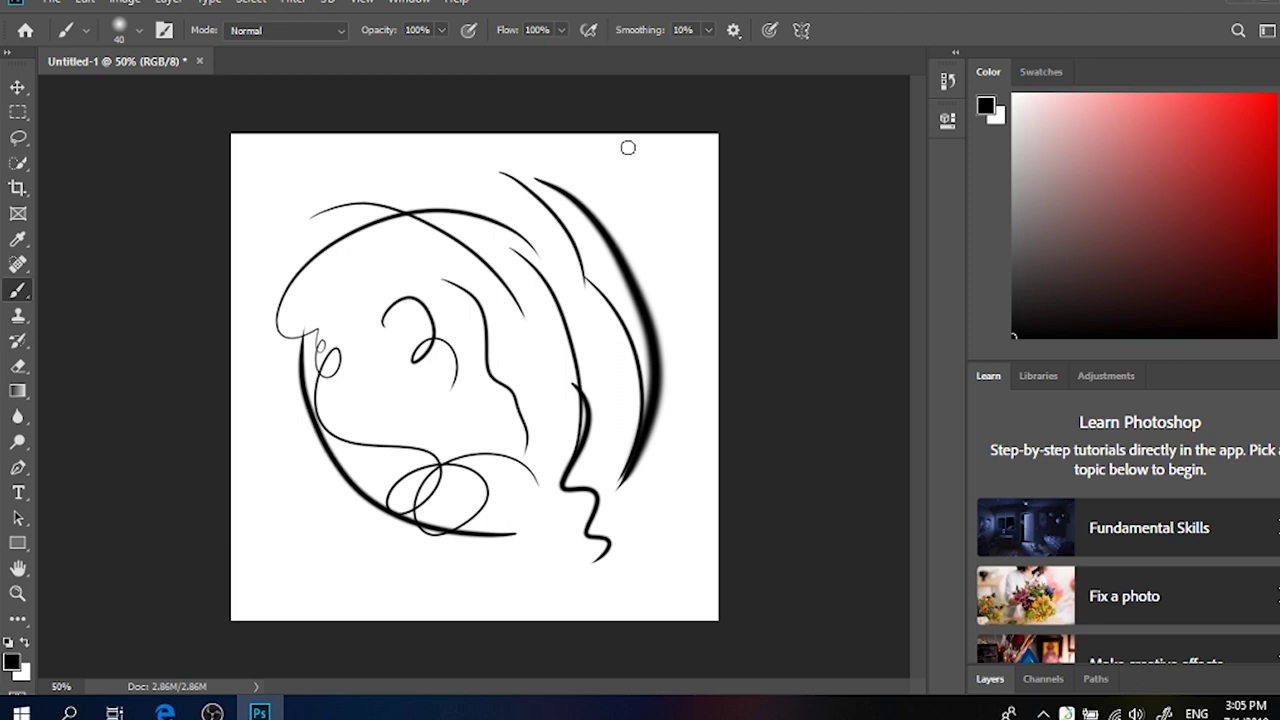
{"action": "left_click_drag", "start_coordinate": [616, 192], "coordinate": [650, 248]}
{"action": "mouse_move", "coordinate": [500, 170]}
{"action": "left_mouse_down"}
{"action": "mouse_move", "coordinate": [340, 238]}
{"action": "mouse_move", "coordinate": [378, 440]}
{"action": "left_mouse_up"}
{"action": "mouse_move", "coordinate": [267, 528]}
{"action": "left_mouse_down"}
{"action": "mouse_move", "coordinate": [548, 550]}
{"action": "mouse_move", "coordinate": [648, 472]}
{"action": "left_mouse_up"}
{"action": "left_click_drag", "start_coordinate": [662, 265], "coordinate": [672, 505]}
{"action": "mouse_move", "coordinate": [310, 144]}
{"action": "left_mouse_down"}
{"action": "mouse_move", "coordinate": [272, 262]}
{"action": "mouse_move", "coordinate": [305, 440]}
{"action": "mouse_move", "coordinate": [375, 398]}
{"action": "left_mouse_up"}
Set the brush size to 36 px, add more freehand strokes including a zigzag along the canvas's lower edge, and quit Photoshop.
{"action": "left_click", "coordinate": [119, 30]}
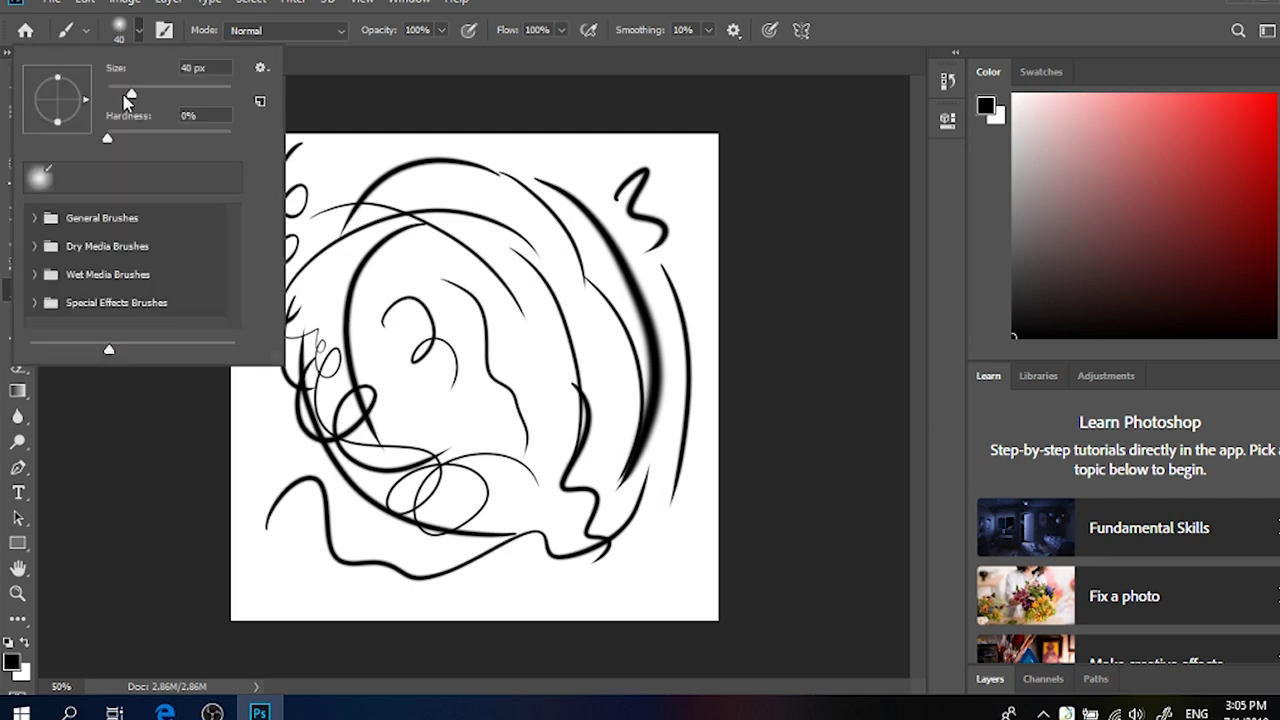
{"action": "left_click_drag", "start_coordinate": [133, 97], "coordinate": [129, 93]}
{"action": "mouse_move", "coordinate": [322, 150]}
{"action": "left_mouse_down"}
{"action": "mouse_move", "coordinate": [395, 315]}
{"action": "mouse_move", "coordinate": [395, 385]}
{"action": "left_mouse_up"}
{"action": "left_click_drag", "start_coordinate": [412, 265], "coordinate": [465, 440]}
{"action": "left_click_drag", "start_coordinate": [500, 395], "coordinate": [521, 510]}
{"action": "mouse_move", "coordinate": [438, 597]}
{"action": "left_mouse_down"}
{"action": "mouse_move", "coordinate": [563, 594]}
{"action": "mouse_move", "coordinate": [690, 445]}
{"action": "left_mouse_up"}
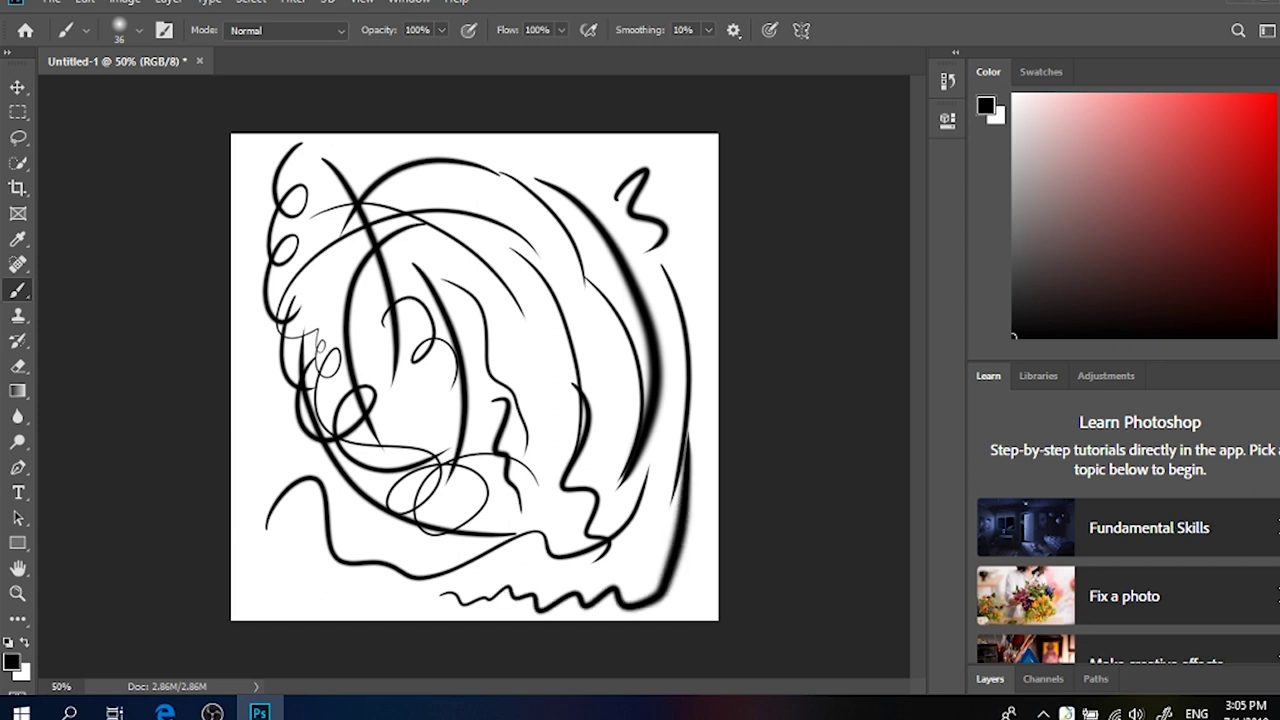
{"action": "key", "text": "ctrl+q"}
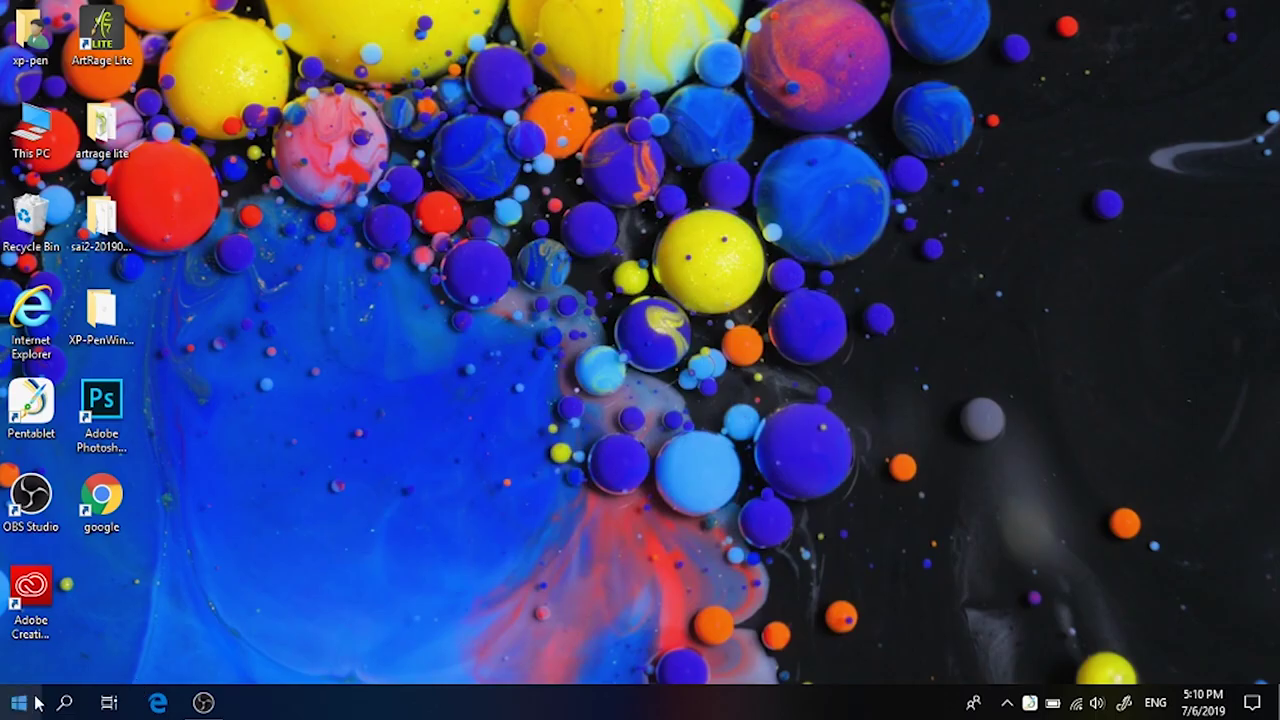
Open the Windows Programs and Features list through the uninstall option of the Pentablet app.
{"action": "left_click", "coordinate": [19, 702]}
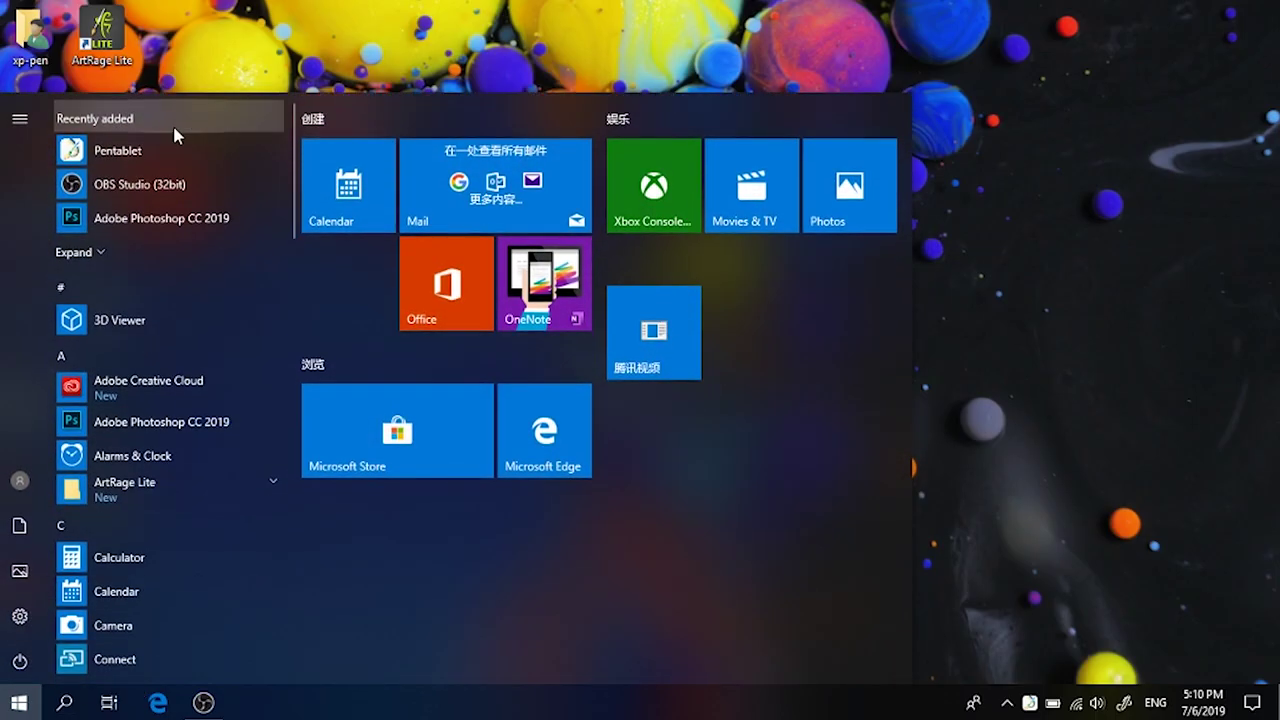
{"action": "right_click", "coordinate": [170, 150]}
{"action": "left_click", "coordinate": [212, 229]}
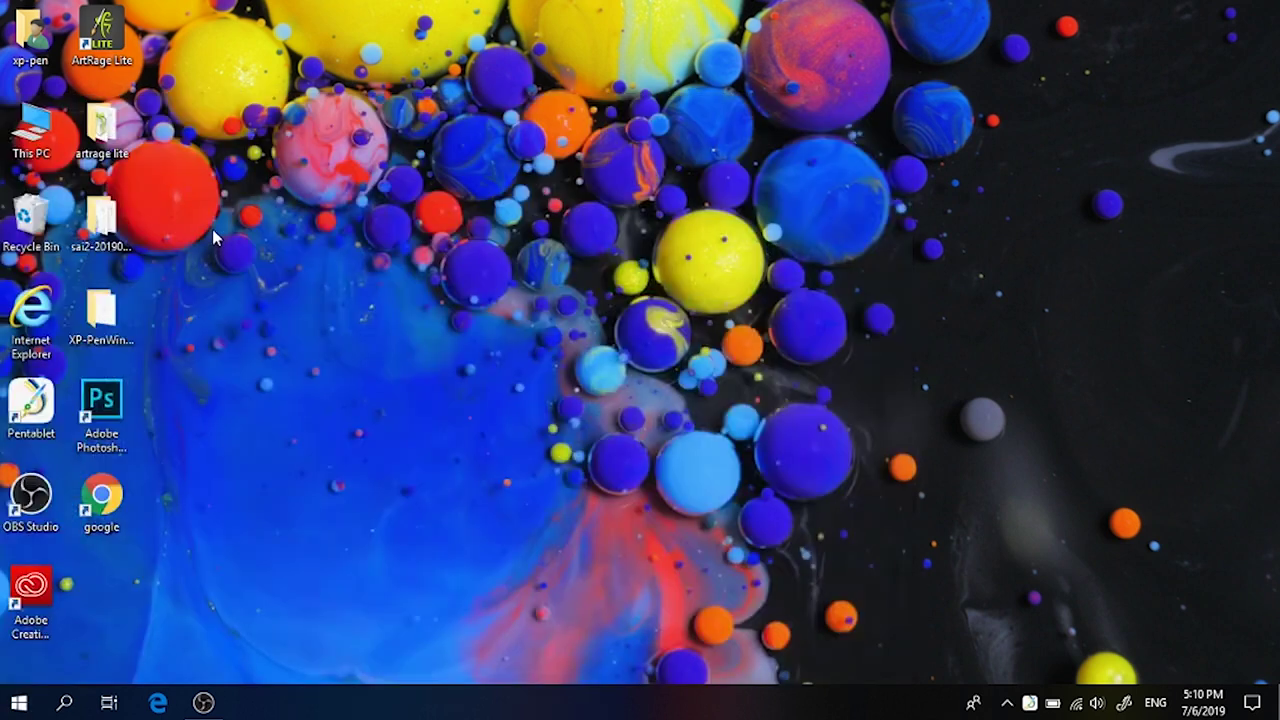
Uninstall Pentablet version 1.6.2.1932, confirming its complete removal, and close the Programs and Features window.
{"action": "scroll", "coordinate": [500, 414], "scroll_direction": "down", "scroll_amount": 2}
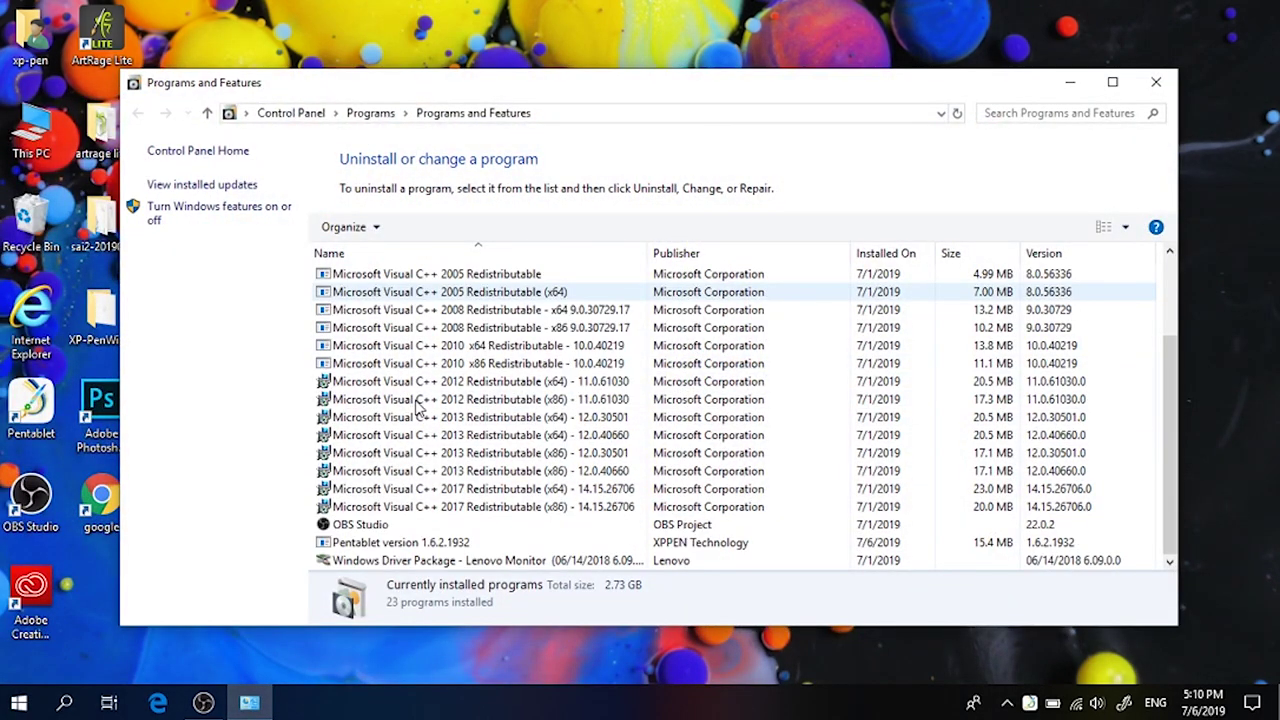
{"action": "left_click", "coordinate": [445, 542]}
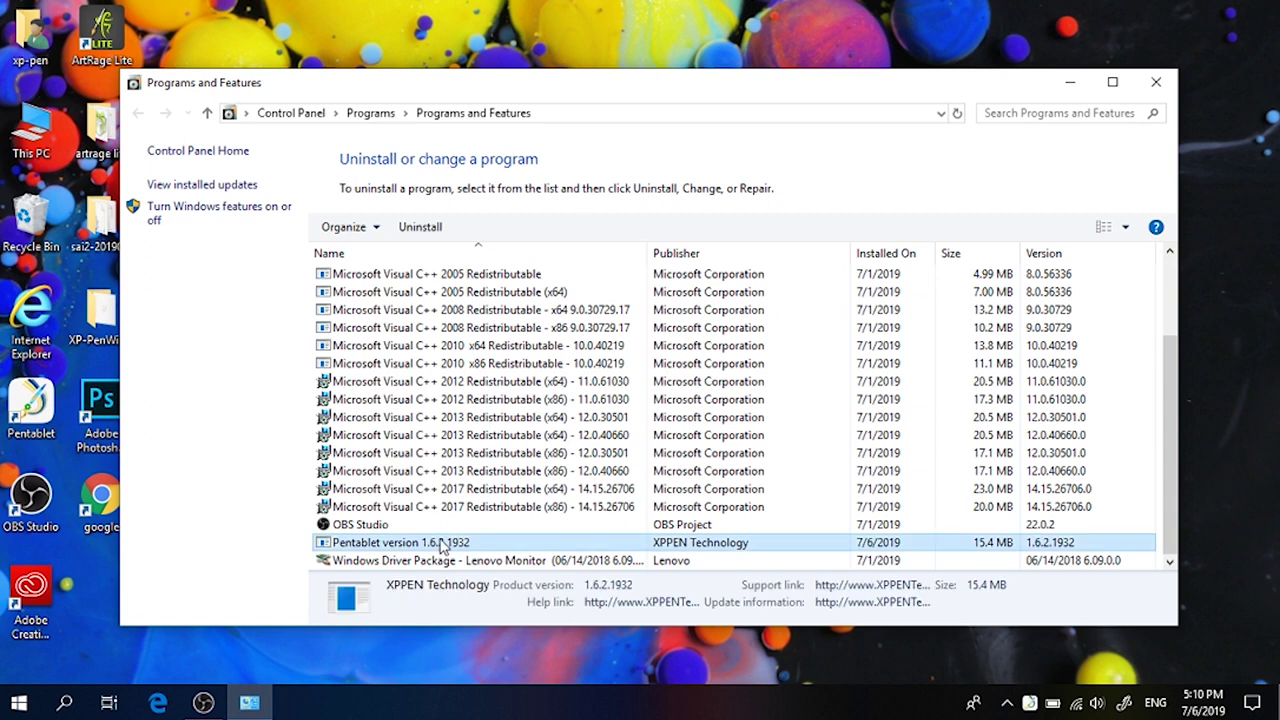
{"action": "right_click", "coordinate": [443, 543]}
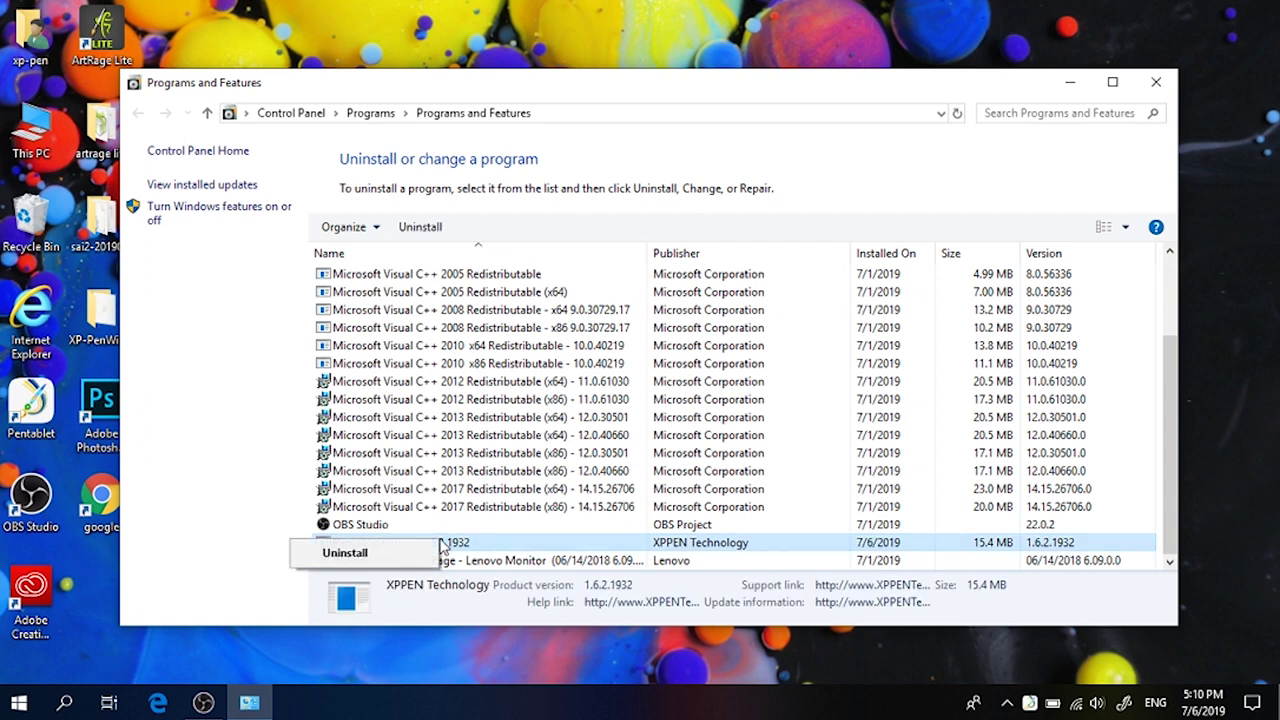
{"action": "left_click", "coordinate": [366, 555]}
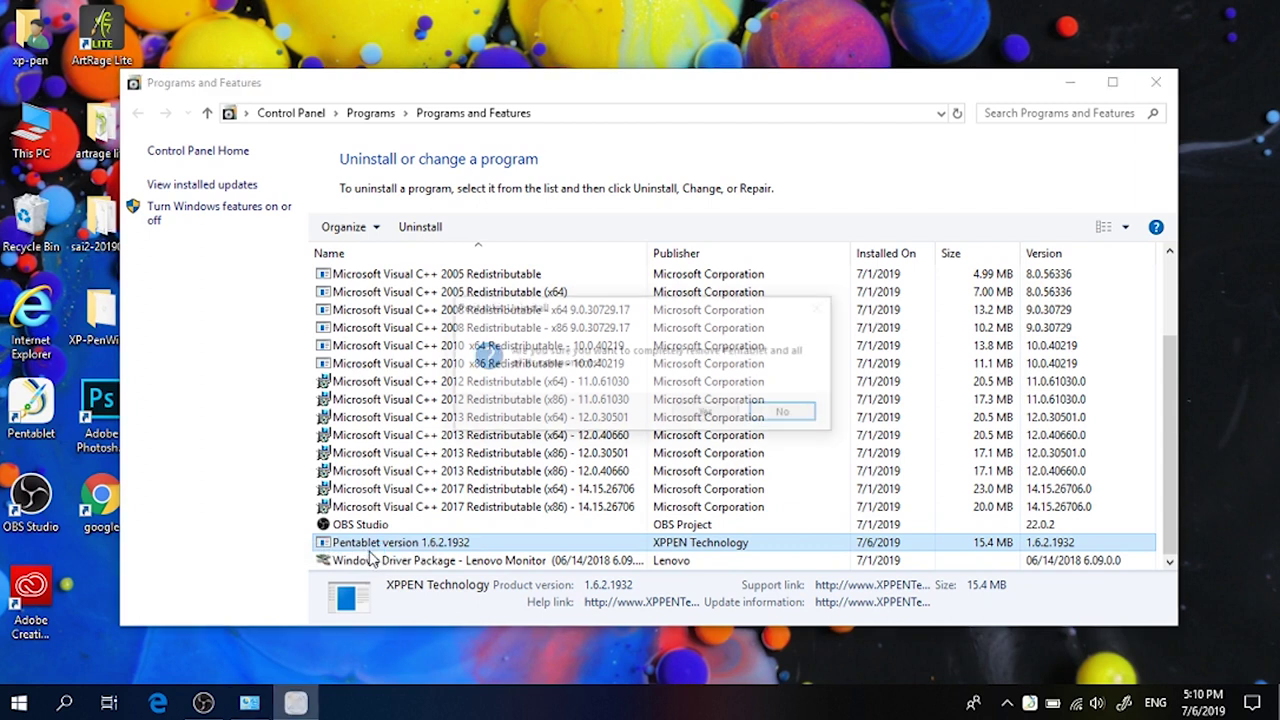
{"action": "left_click", "coordinate": [724, 418]}
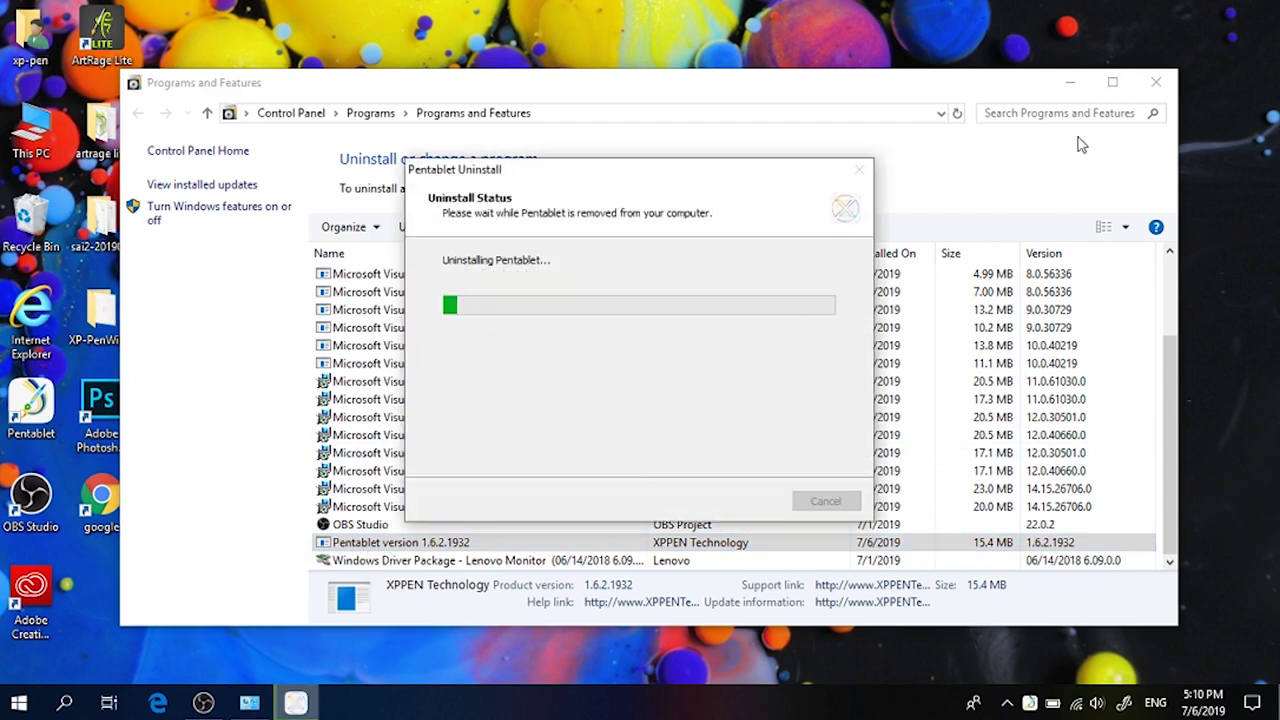
{"action": "key", "text": "Return"}
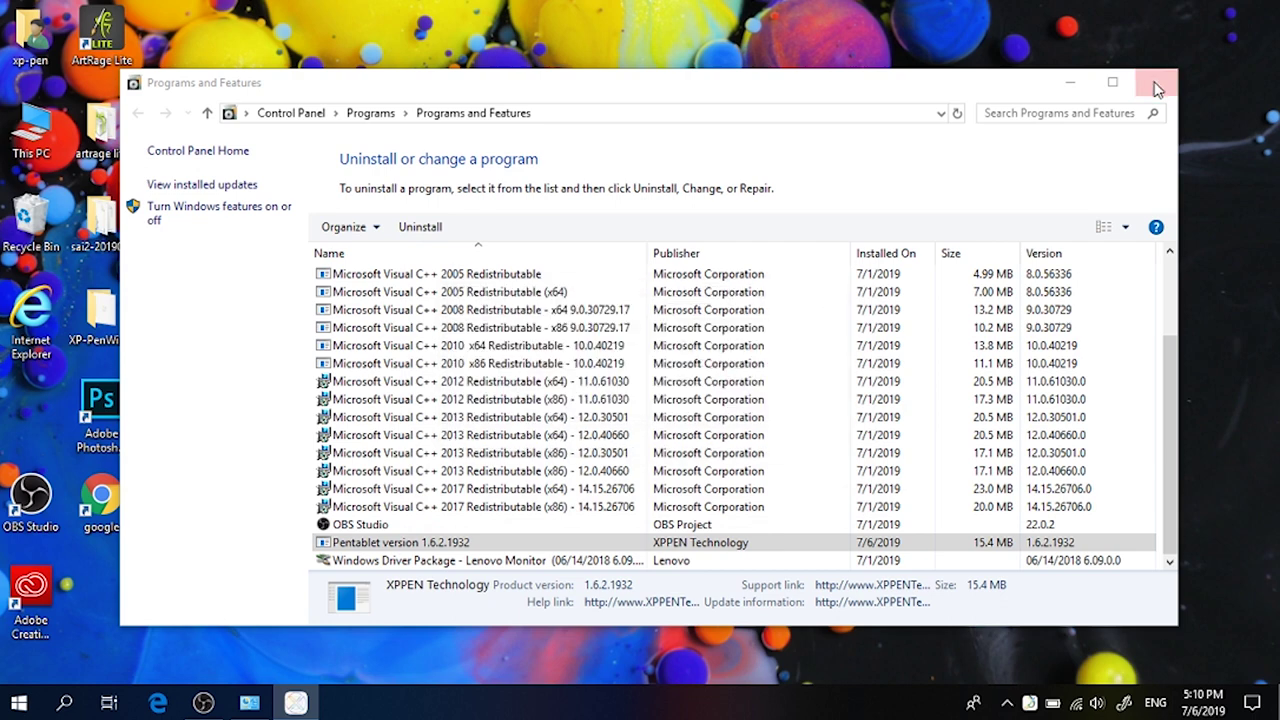
{"action": "left_click", "coordinate": [1157, 89]}
{"action": "left_click", "coordinate": [783, 427]}
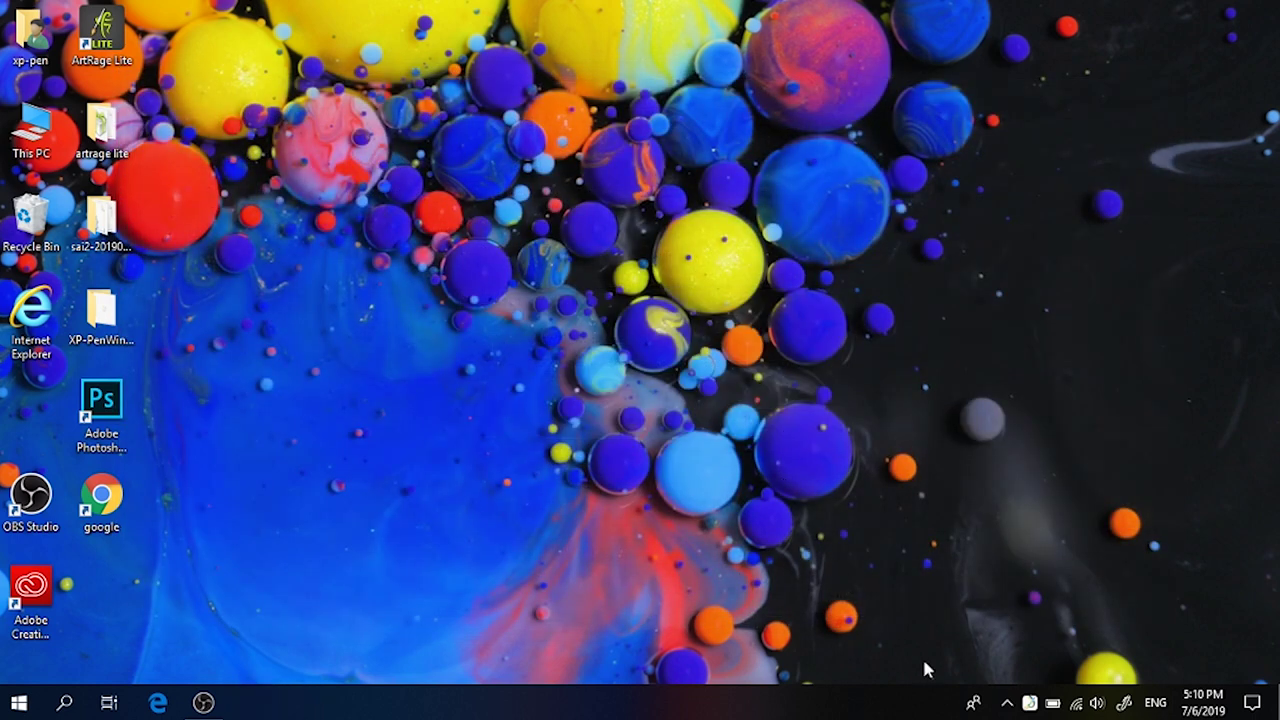